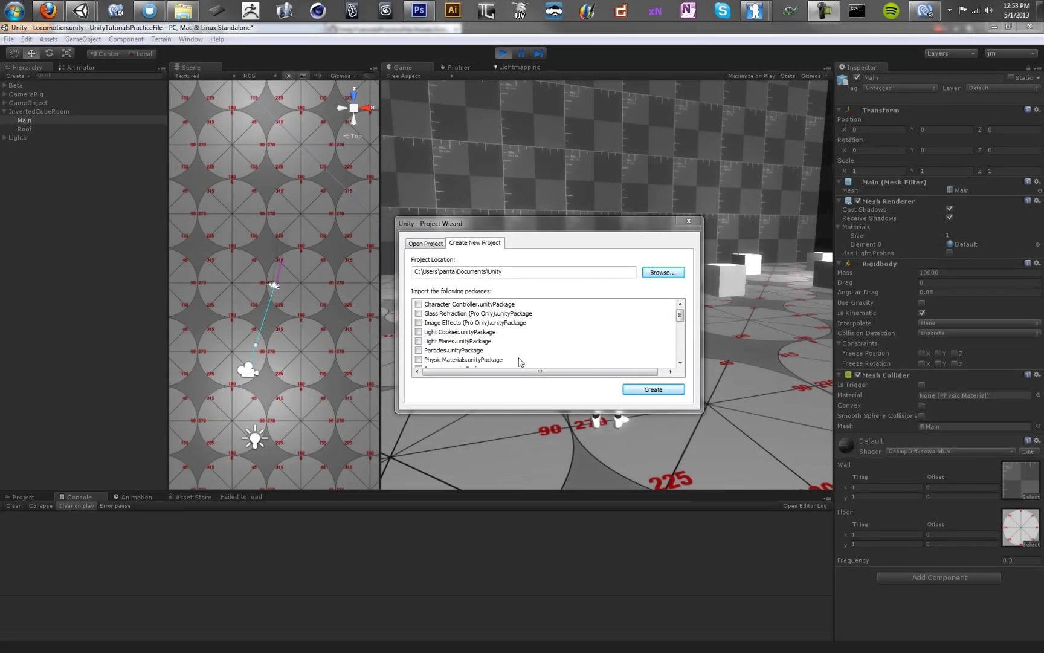
# Close the open Project Wizard and reopen it for creating a new project.
pyautogui.moveTo(470, 232)
pyautogui.mouseDown()
pyautogui.moveTo(436, 223)
pyautogui.moveTo(475, 248)
pyautogui.mouseUp()
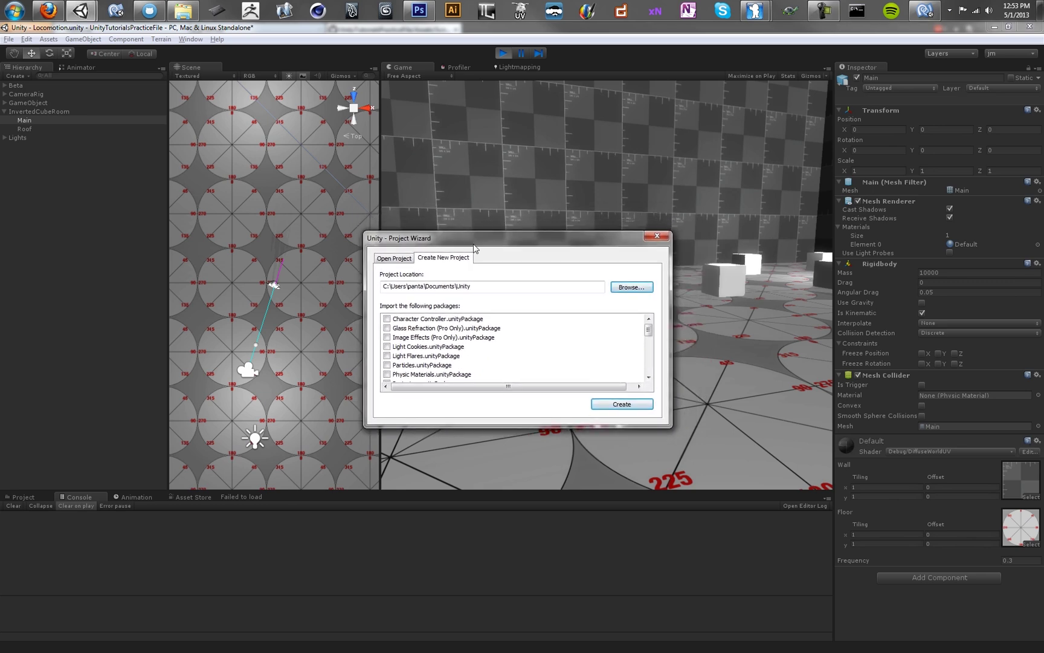
pyautogui.click(657, 236)
pyautogui.click(9, 39)
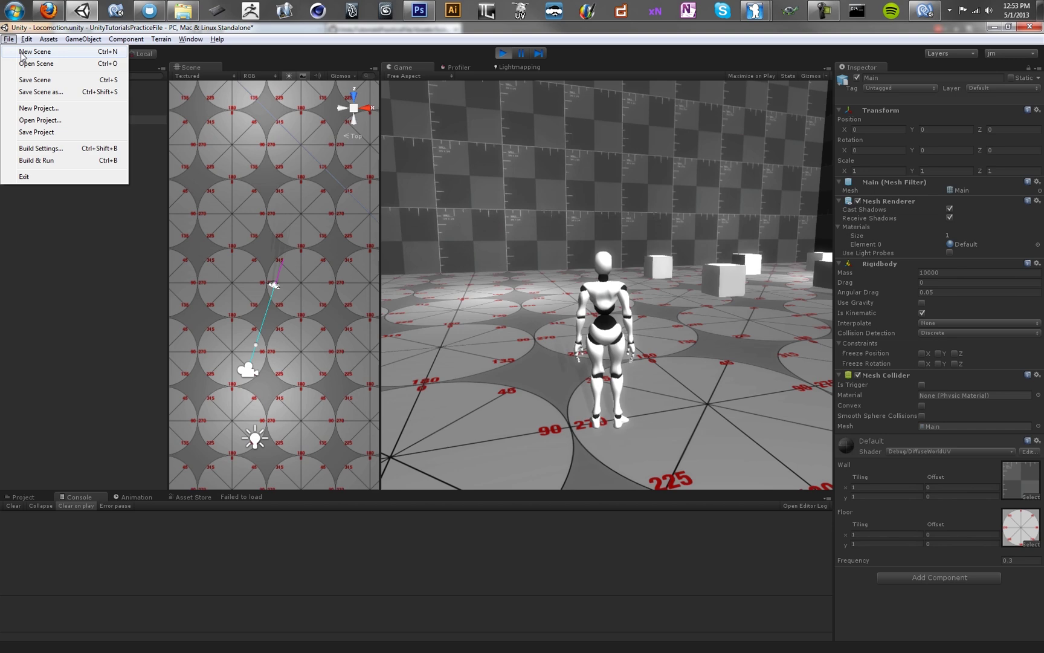
pyautogui.click(39, 108)
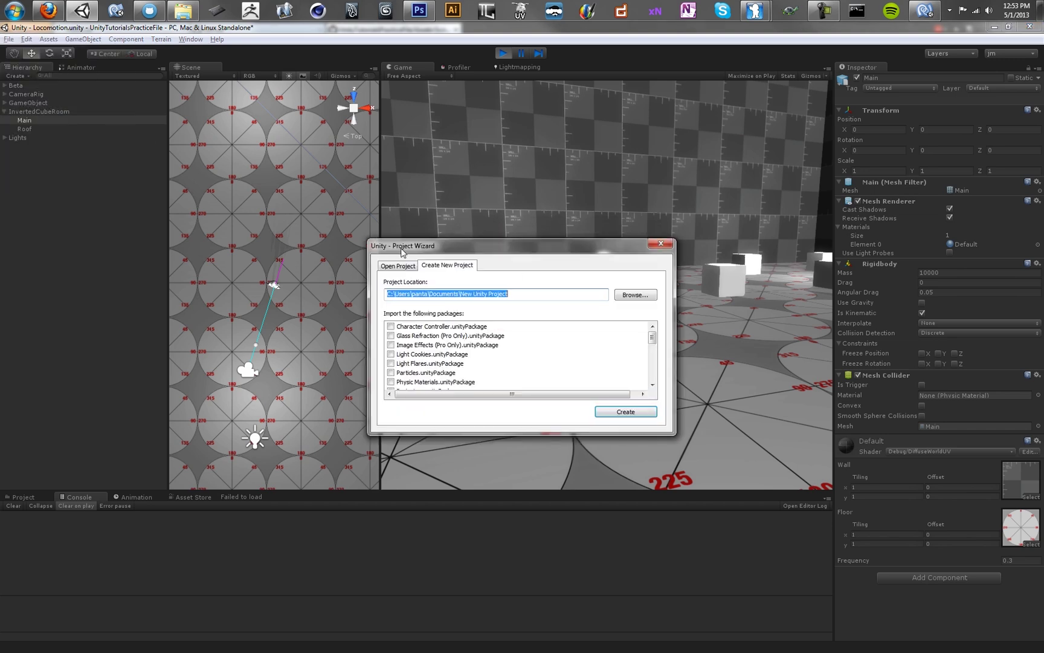
# Switch to Firefox and examine the ThirdPersonCamera.cs script in the UnityTutorialsPracticeFile repository.
pyautogui.click(58, 17)
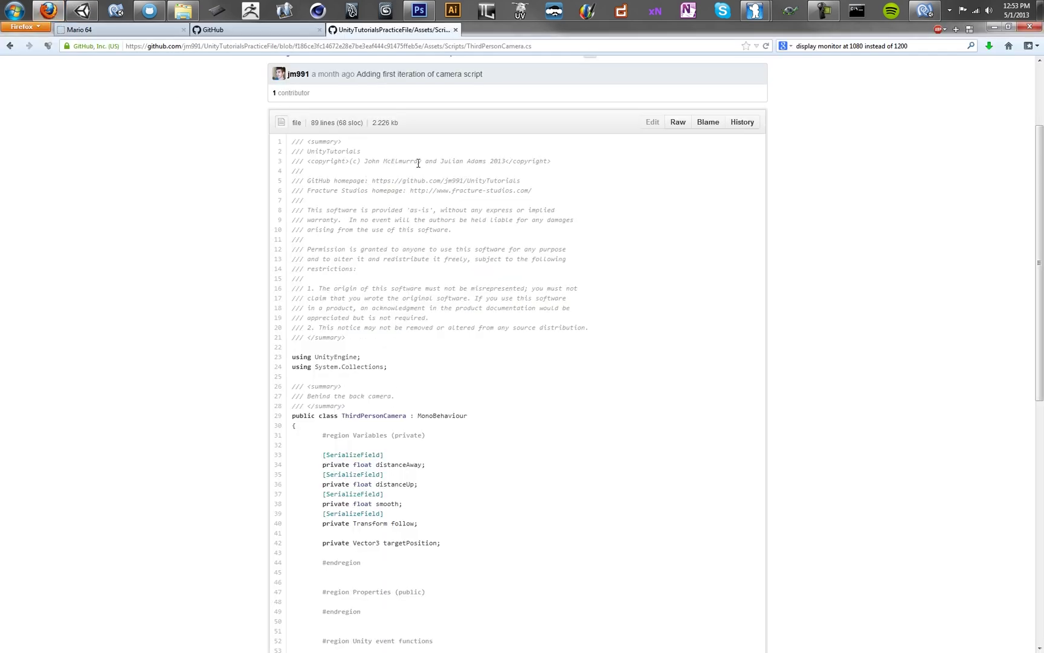
pyautogui.scroll(3, 415, 212)
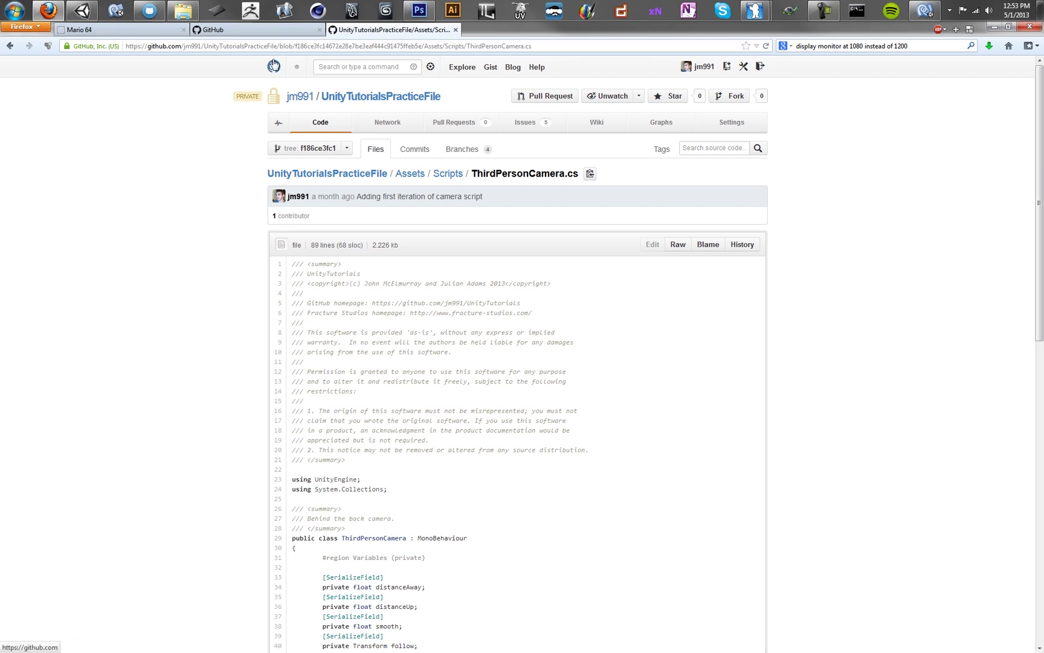
pyautogui.scroll(-1, 397, 271)
pyautogui.scroll(-5, 397, 271)
pyautogui.moveTo(292, 169); pyautogui.dragTo(515, 368)
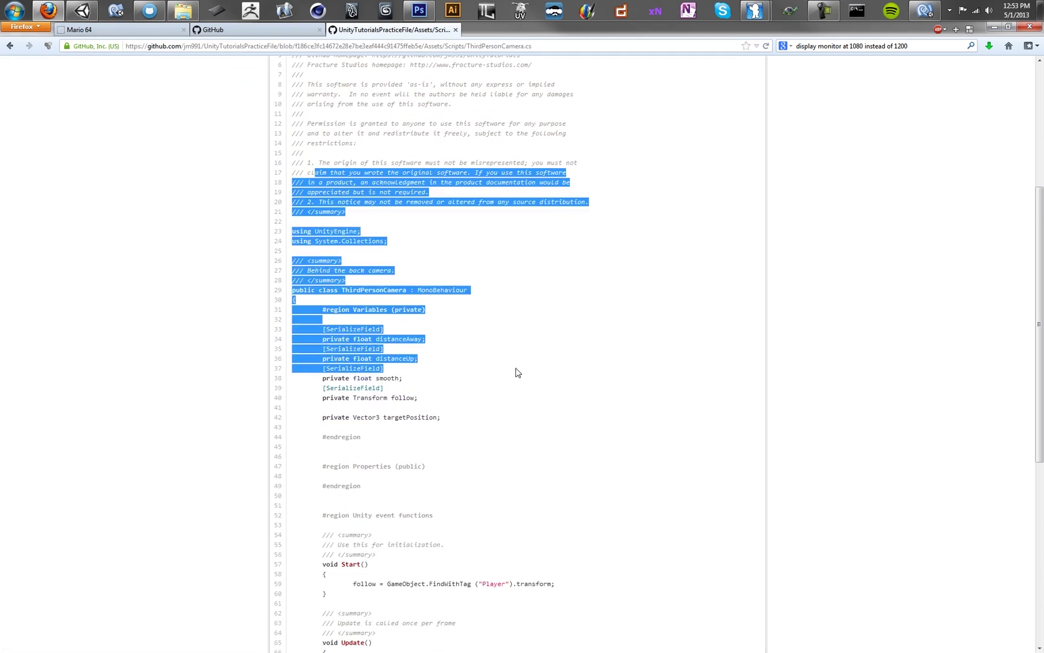
pyautogui.click(418, 288)
pyautogui.scroll(5, 418, 288)
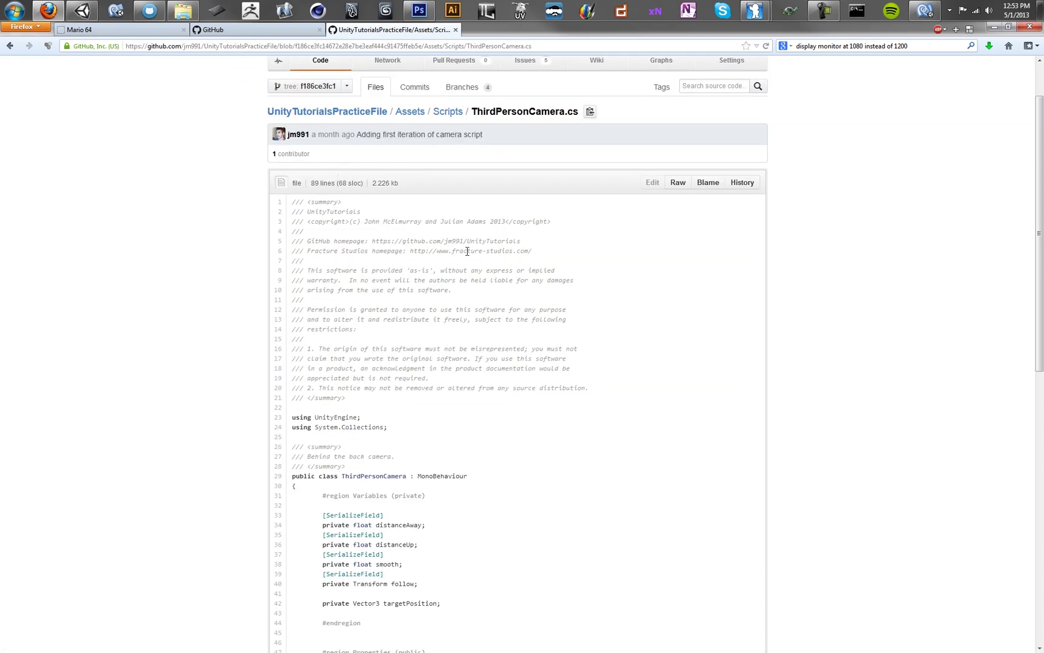
pyautogui.scroll(-2, 507, 251)
pyautogui.scroll(-5, 459, 259)
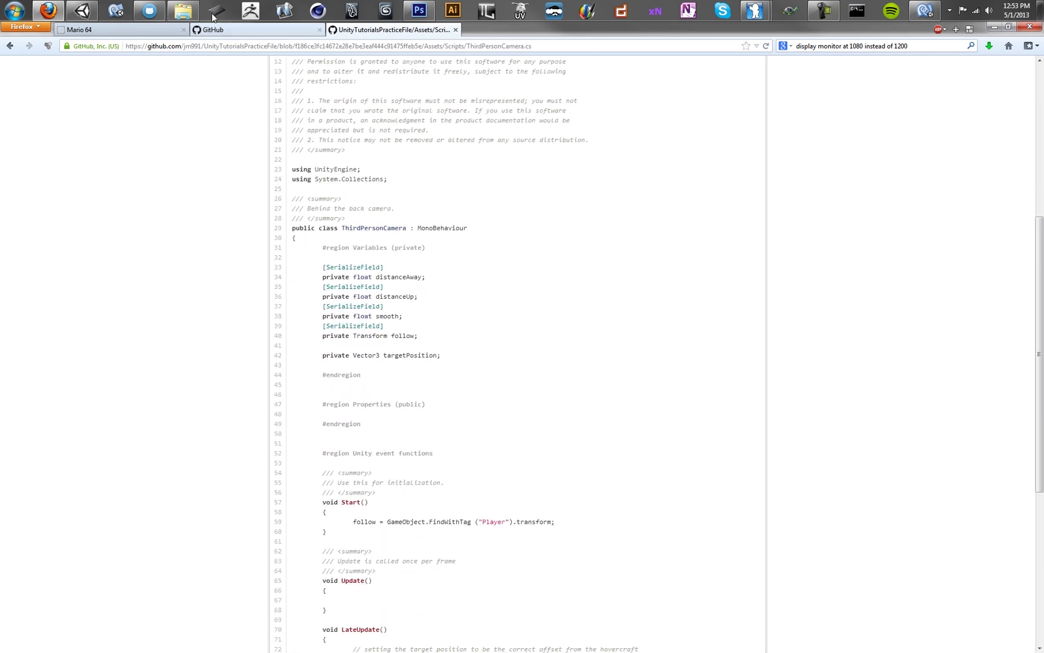
# Start a new repository on GitHub and name it UnityThirdPersonTutorial.
pyautogui.click(254, 29)
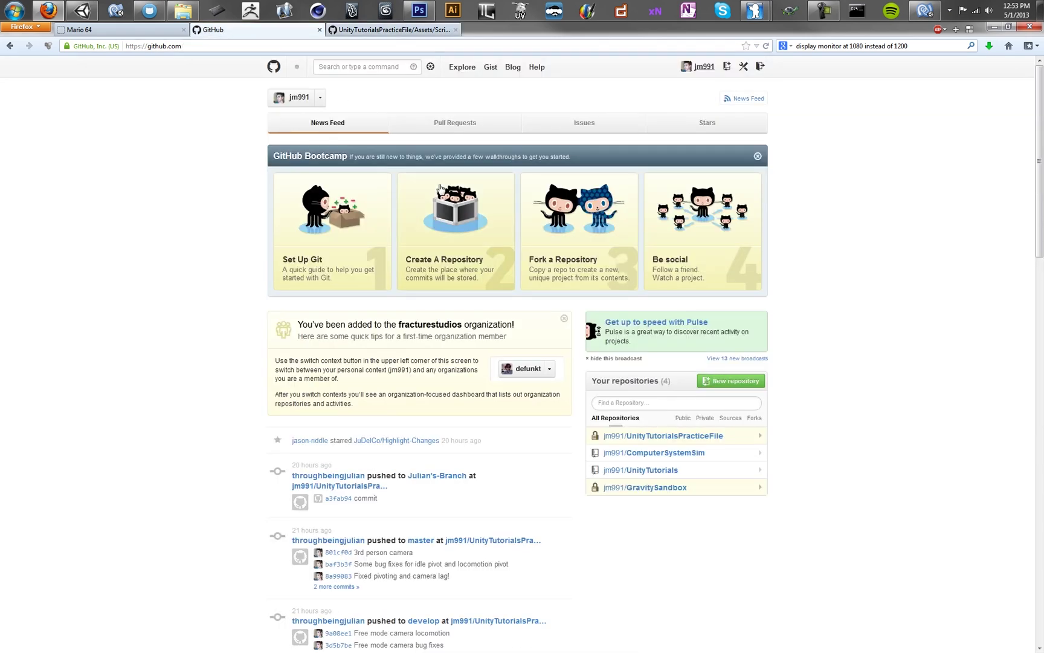
pyautogui.click(726, 68)
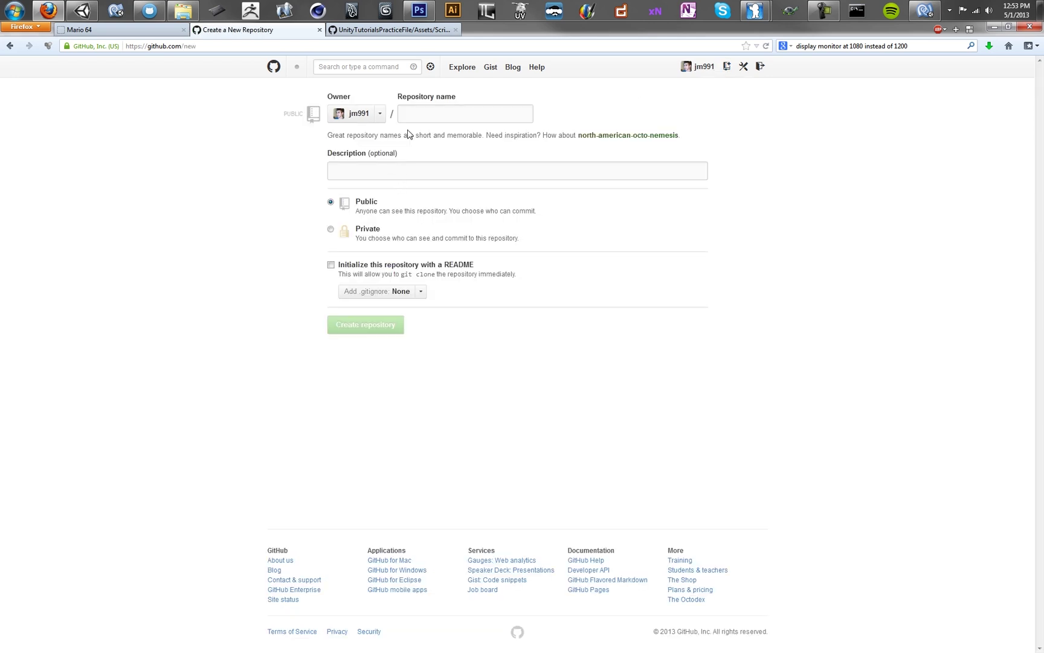
pyautogui.click(413, 120)
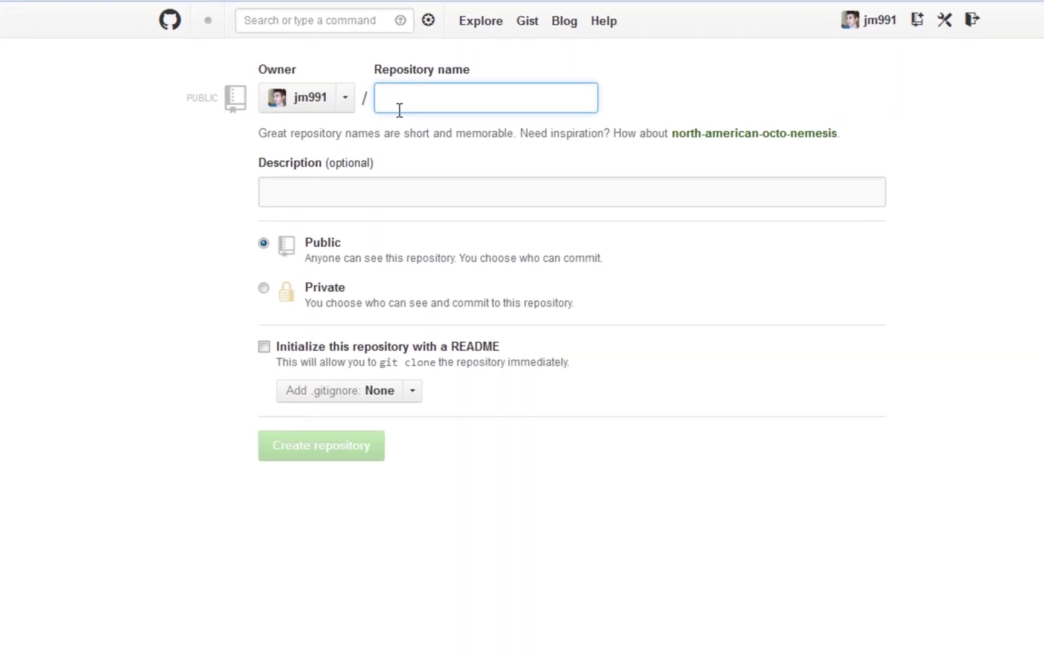
pyautogui.write('P')
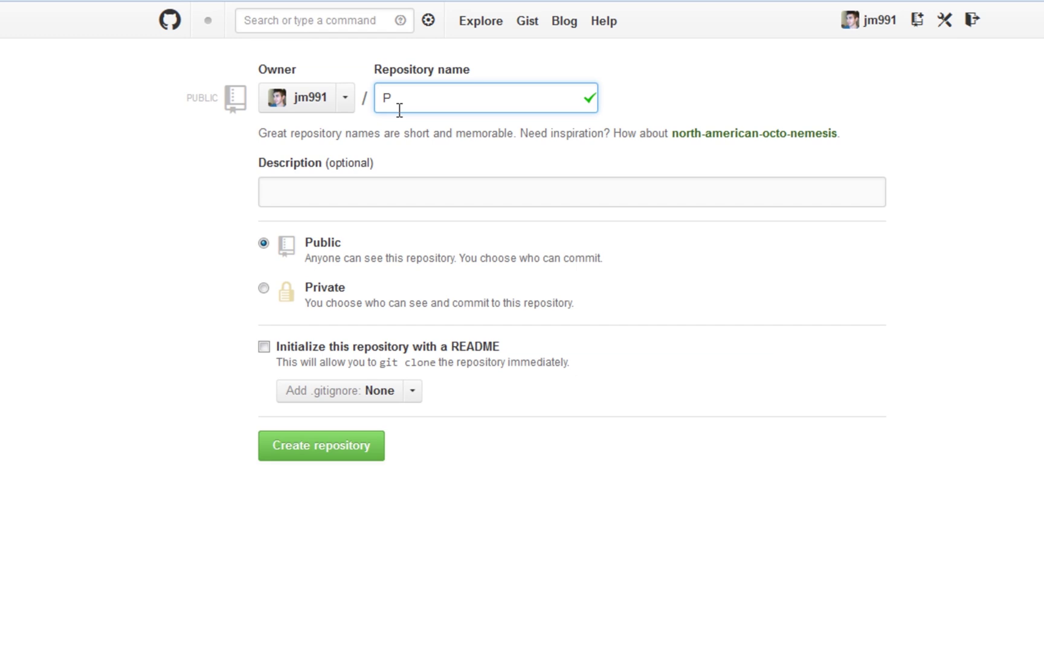
pyautogui.press('BackSpace')
pyautogui.press('BackSpace')
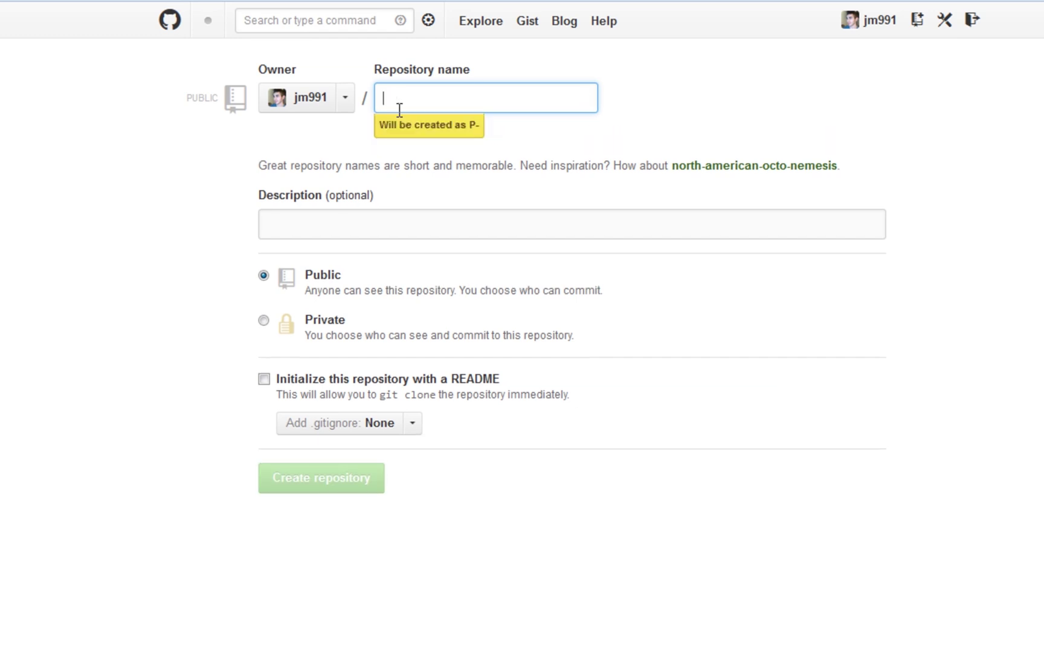
pyautogui.write('UnityTh')
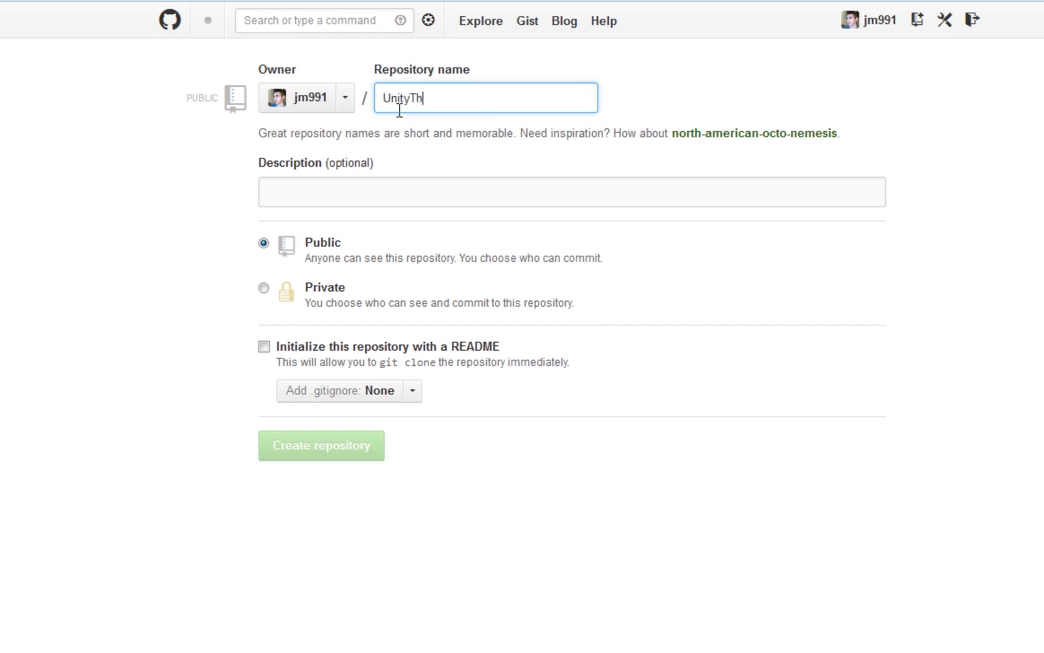
pyautogui.write('irdPersonCamera')
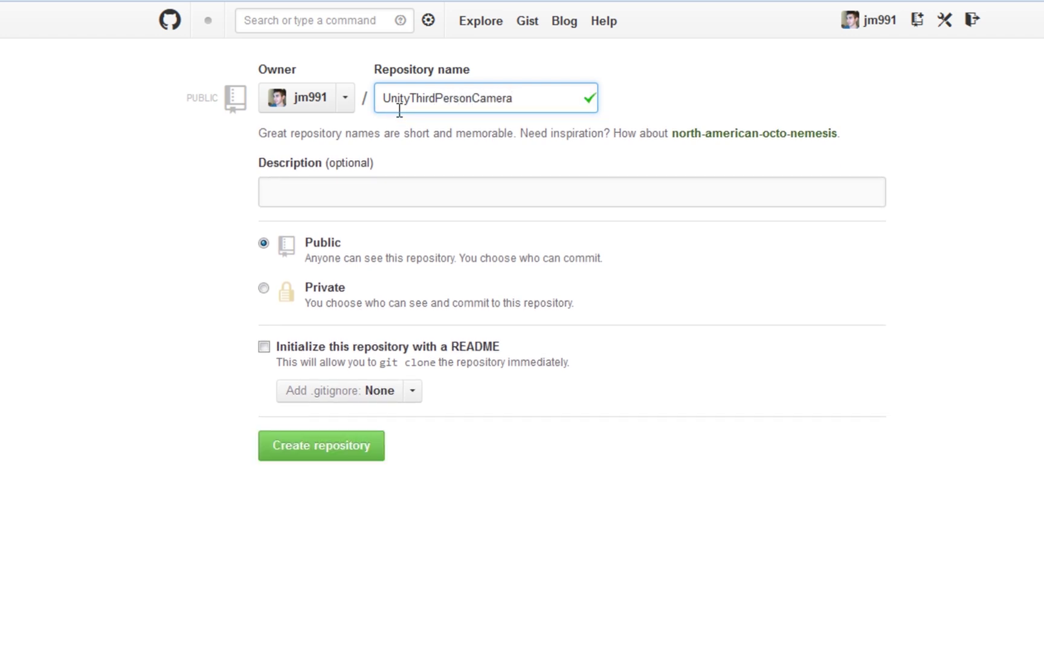
pyautogui.write('Tutorial')
pyautogui.moveTo(472, 97); pyautogui.dragTo(516, 102)
pyautogui.press('BackSpace')
# Give the repository the description "Sample project showing third person camera behavior and Mecanim animations".
pyautogui.click(421, 195)
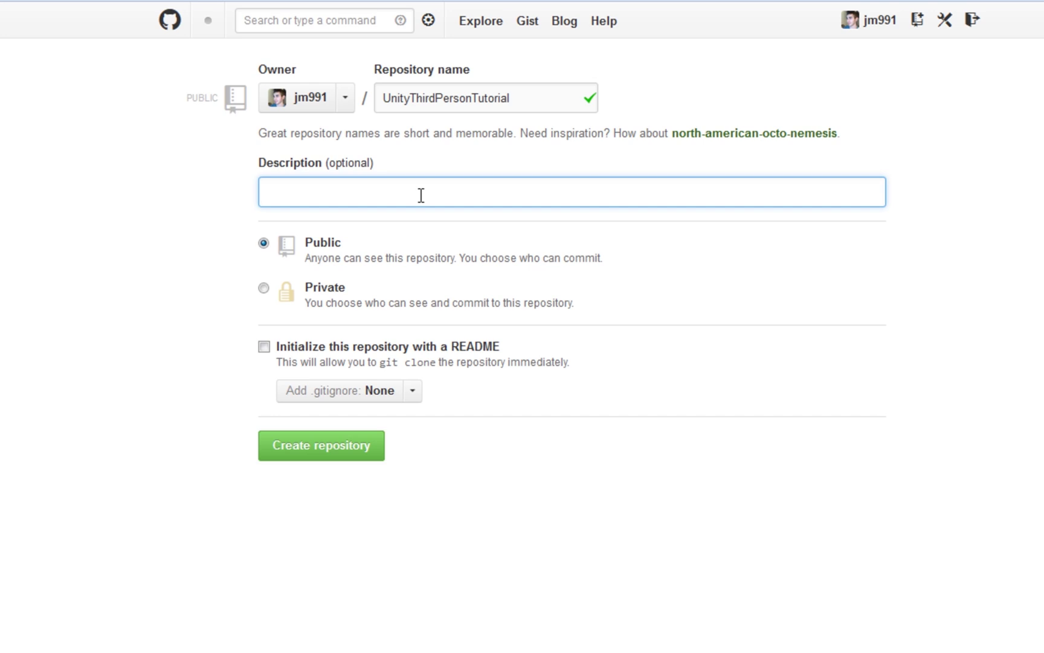
pyautogui.write('Sample project showing th')
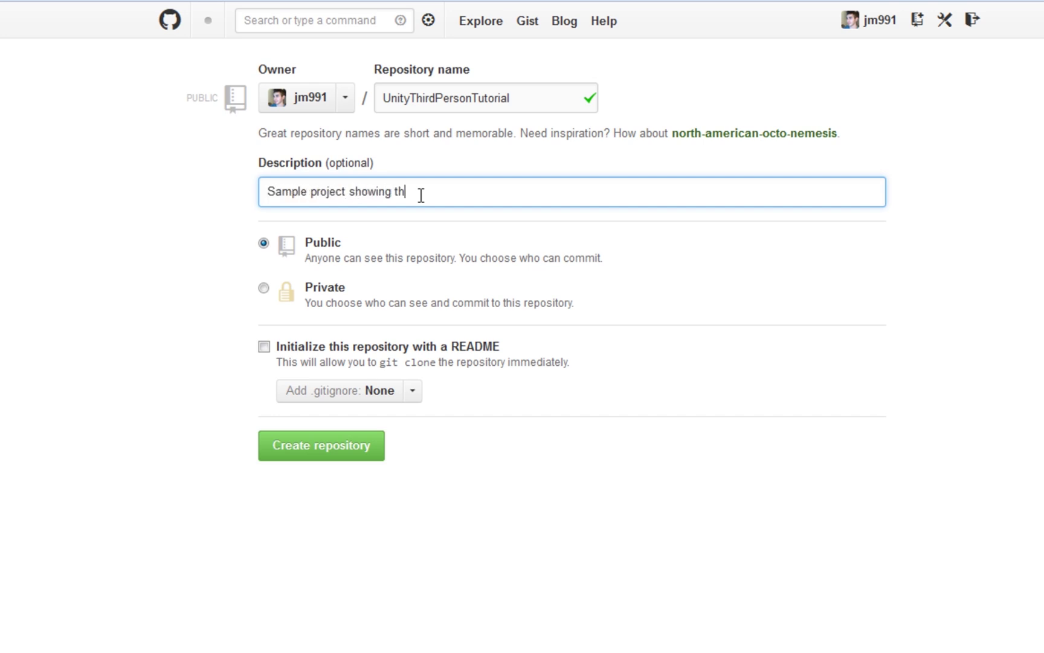
pyautogui.write('ird person camera behvi')
pyautogui.write('or')
pyautogui.press('BackSpace')
pyautogui.press('BackSpace')
pyautogui.press('BackSpace')
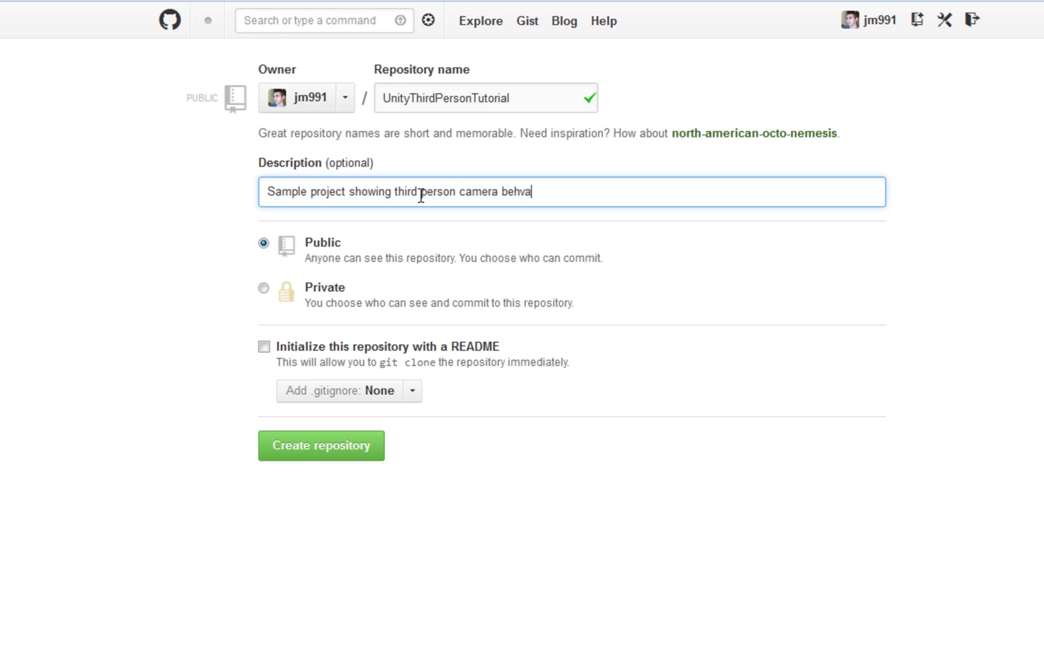
pyautogui.write('avior and Mecanim a')
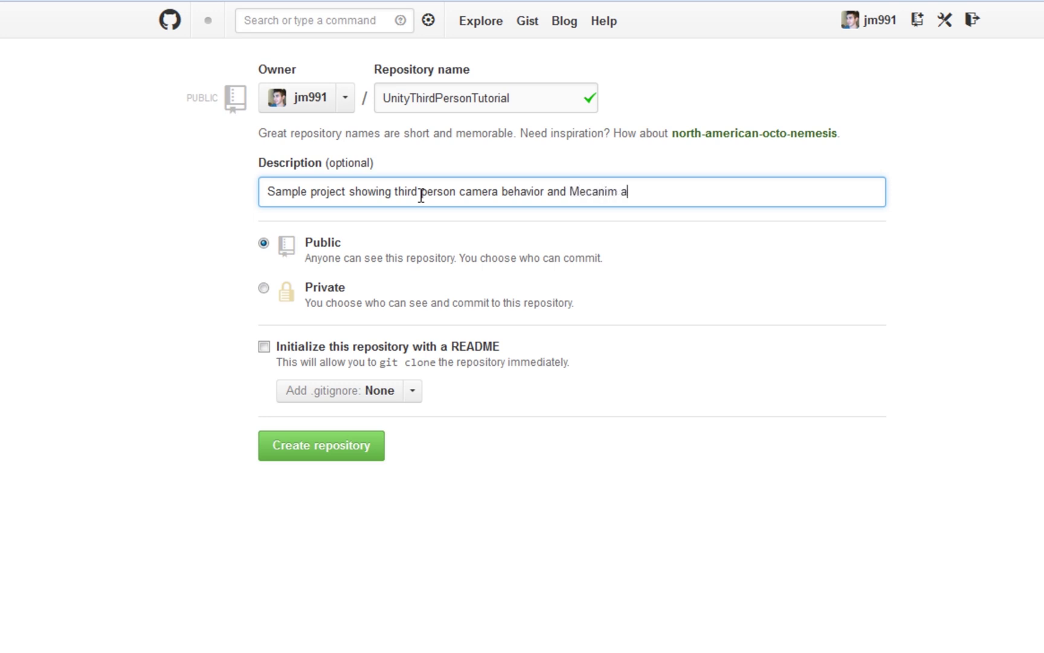
pyautogui.write('nimations')
# Create the public repository, initialized with a README and the Unity .gitignore template.
pyautogui.click(265, 346)
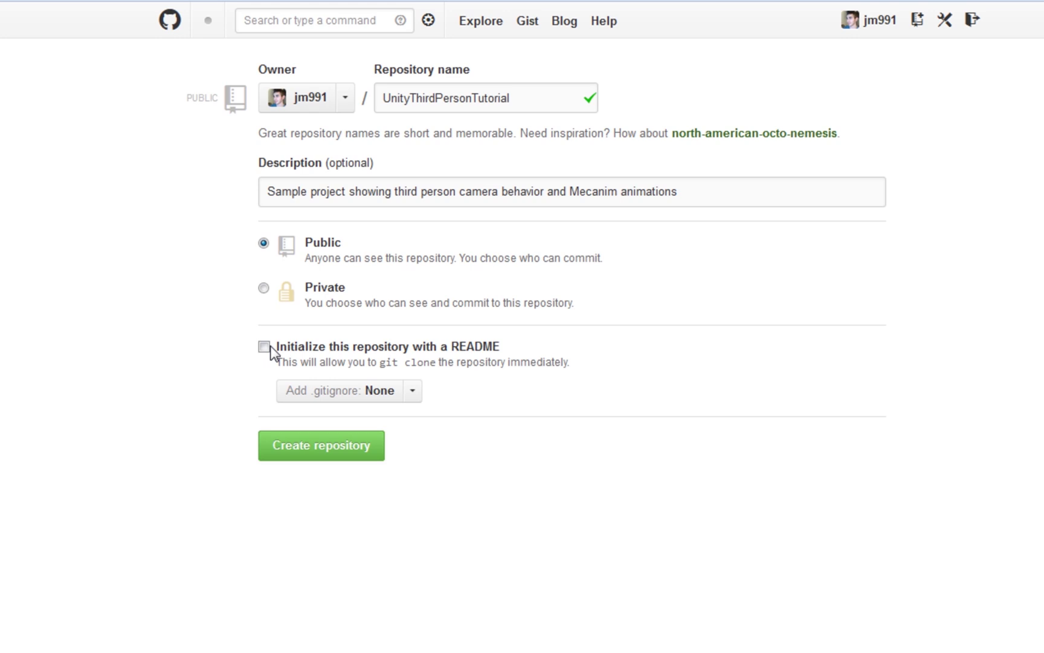
pyautogui.click(409, 392)
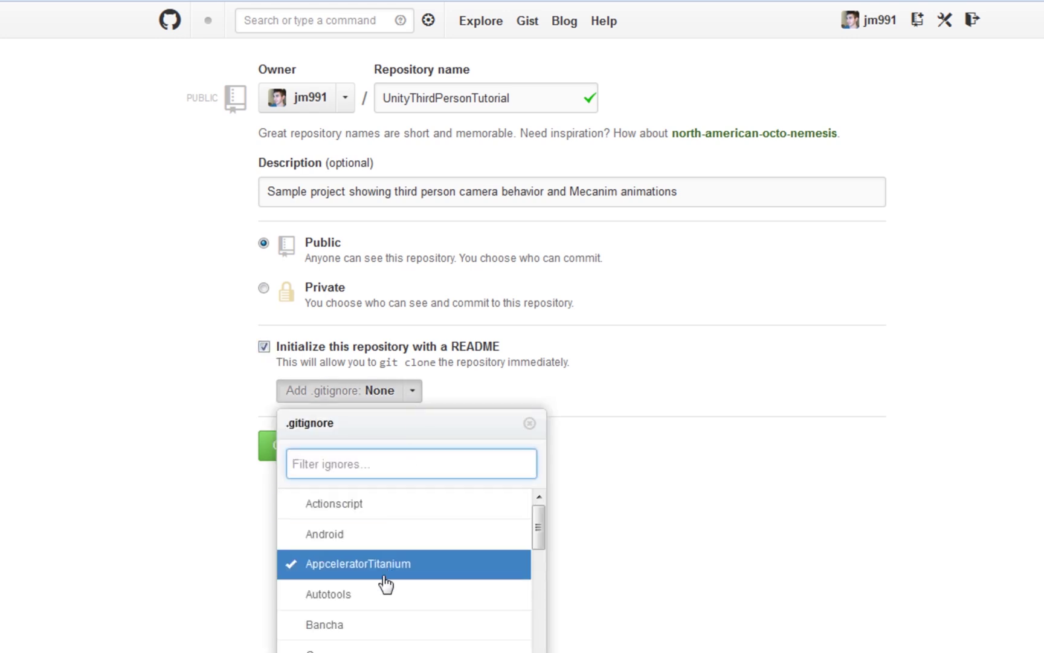
pyautogui.write('unity')
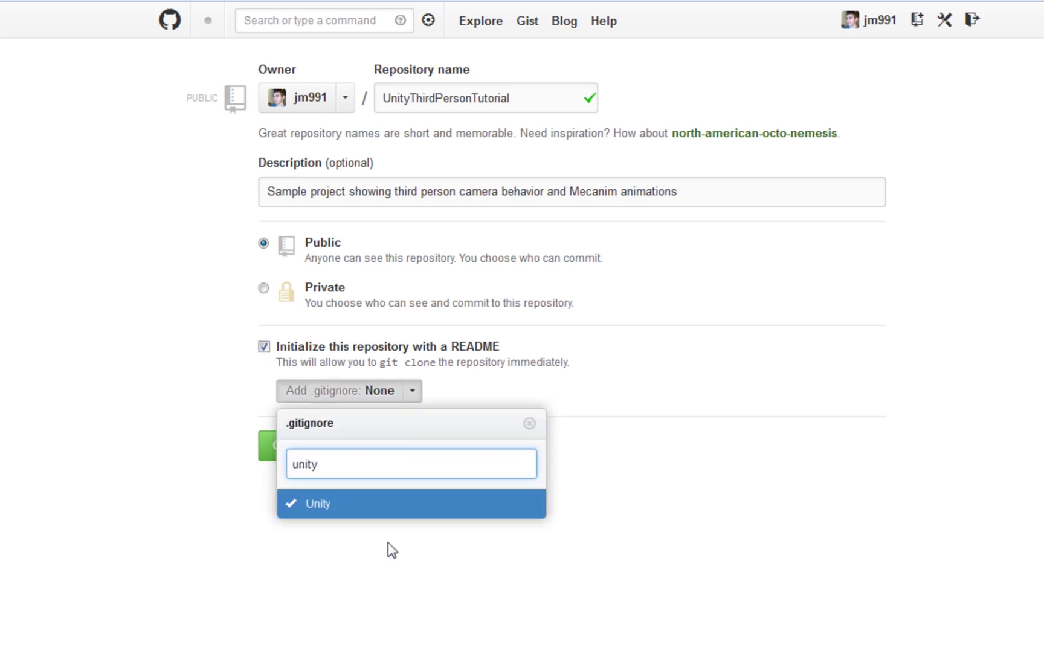
pyautogui.click(391, 515)
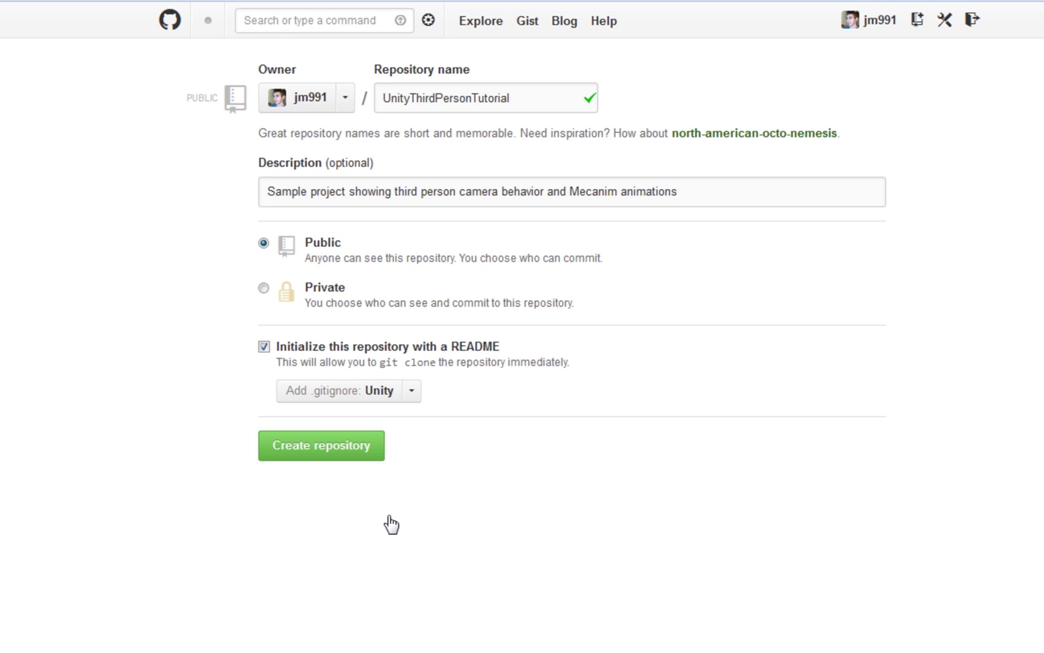
pyautogui.click(354, 454)
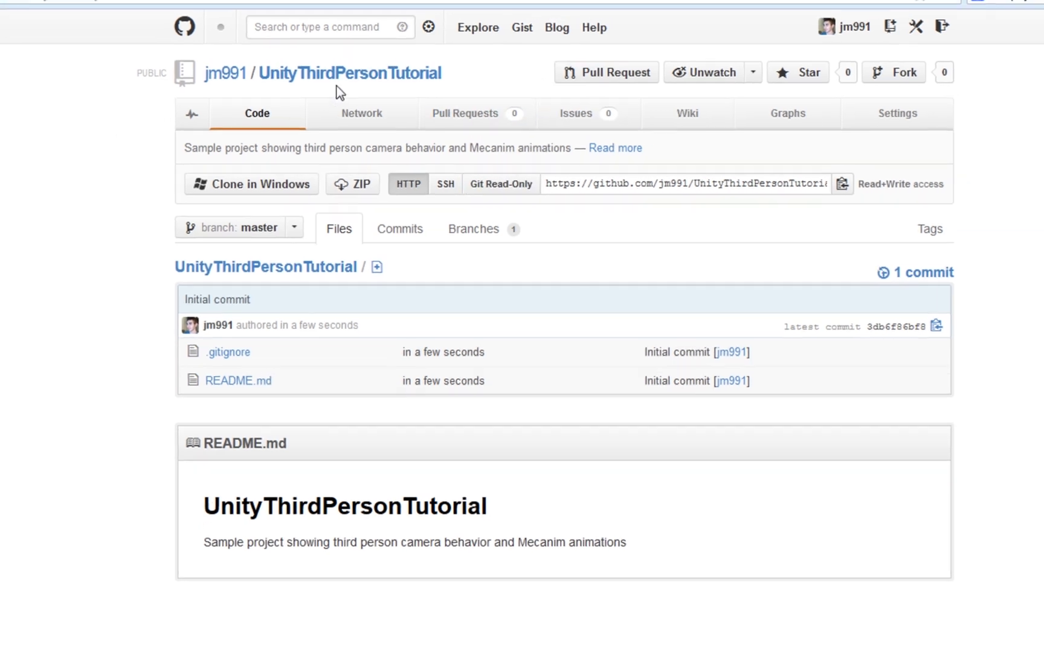
# Clone the UnityThirdPersonTutorial repository into GitHub for Windows and open its local copy there.
pyautogui.click(162, 19)
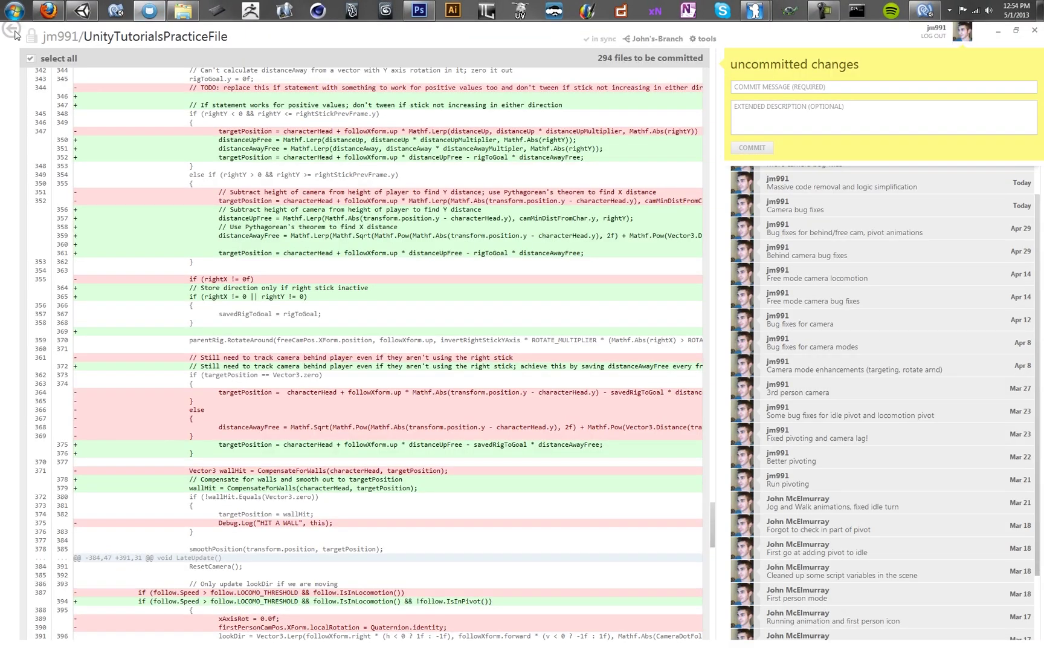
pyautogui.click(14, 31)
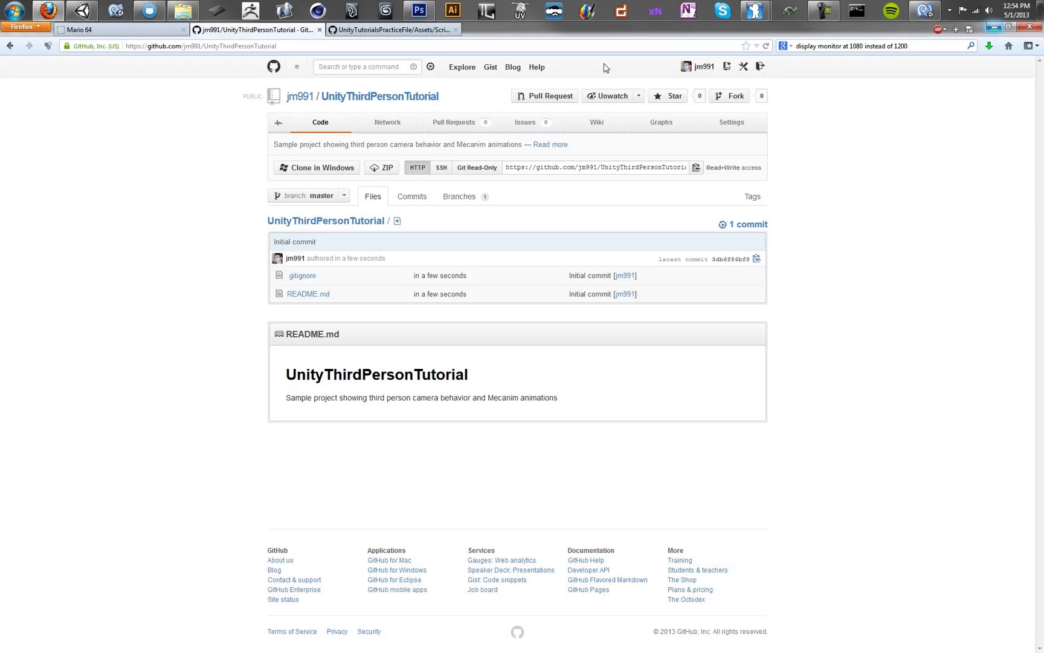
pyautogui.click(998, 30)
pyautogui.click(314, 171)
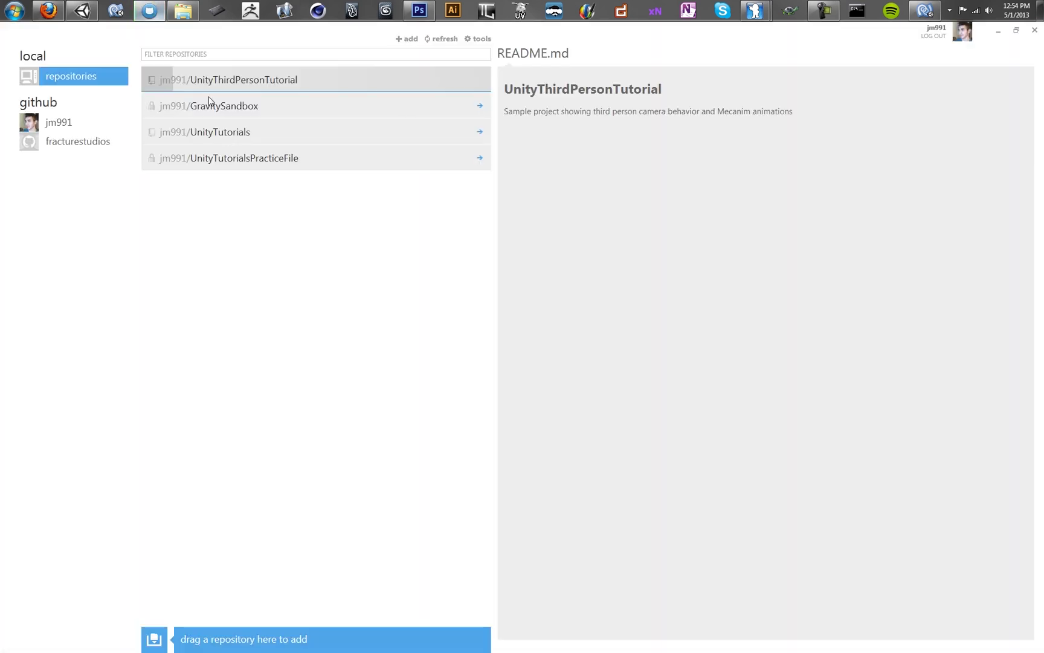
pyautogui.moveTo(251, 82)
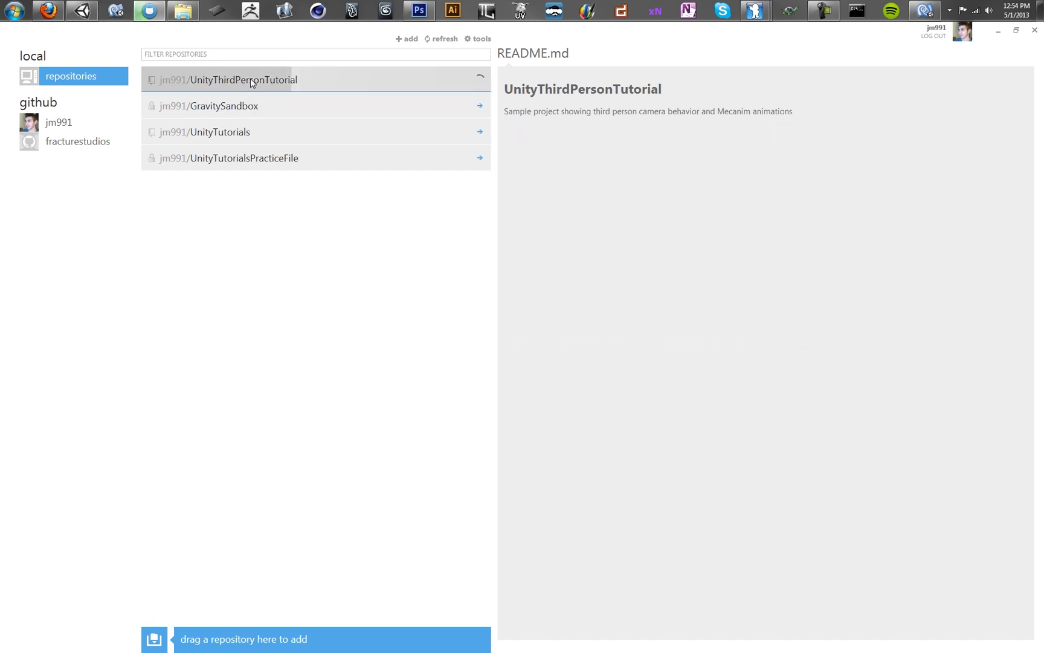
pyautogui.click(251, 83)
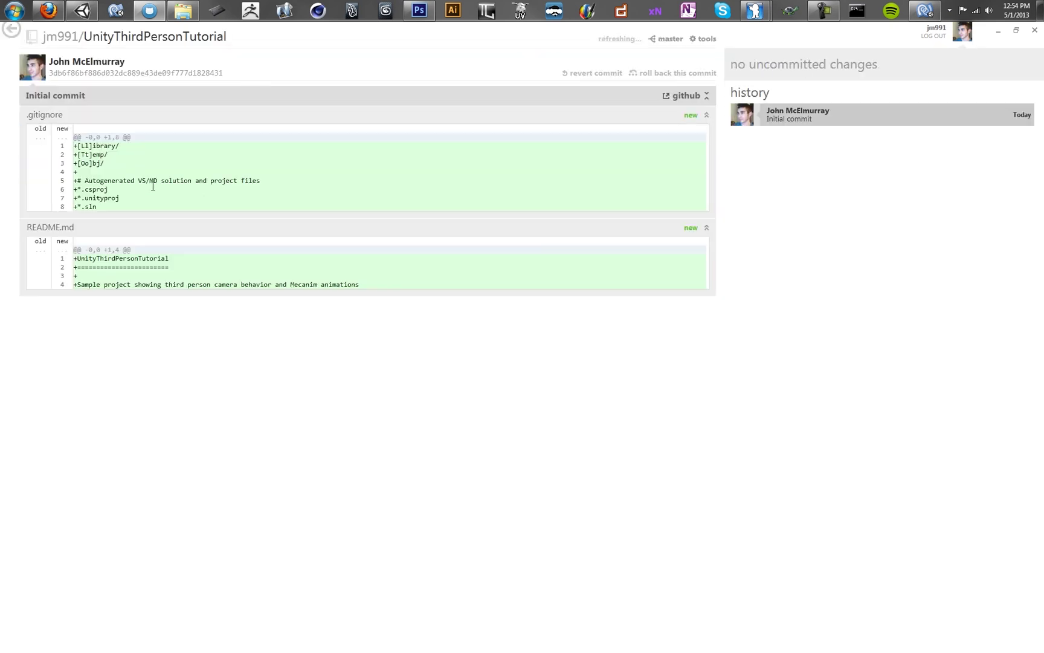
# Review the initial commit and collapse the .gitignore and README.md diffs.
pyautogui.moveTo(153, 186); pyautogui.dragTo(136, 171)
pyautogui.click(706, 116)
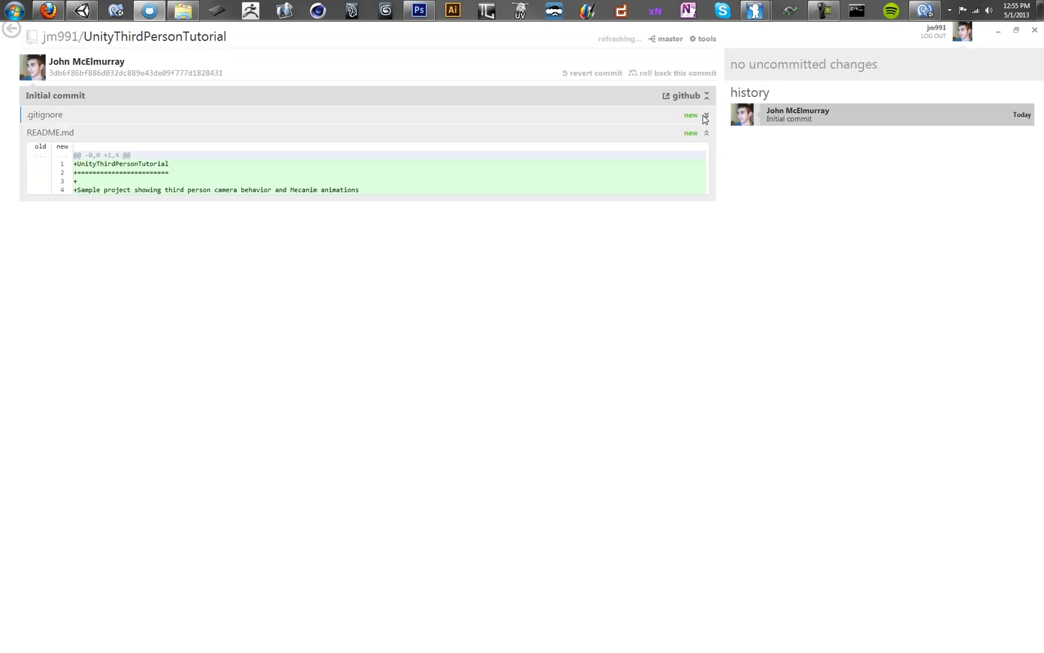
pyautogui.click(706, 133)
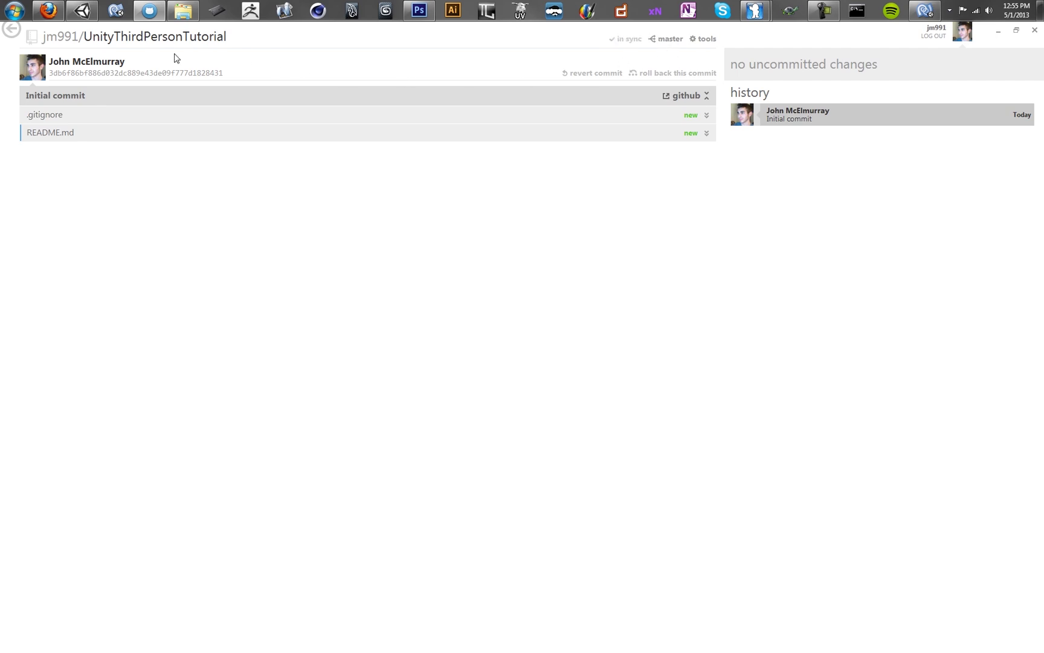
# Switch to Unity's Project Wizard and browse to the GitHub repository folder UnityThirdPersonTutorial for the new project's location.
pyautogui.click(83, 11)
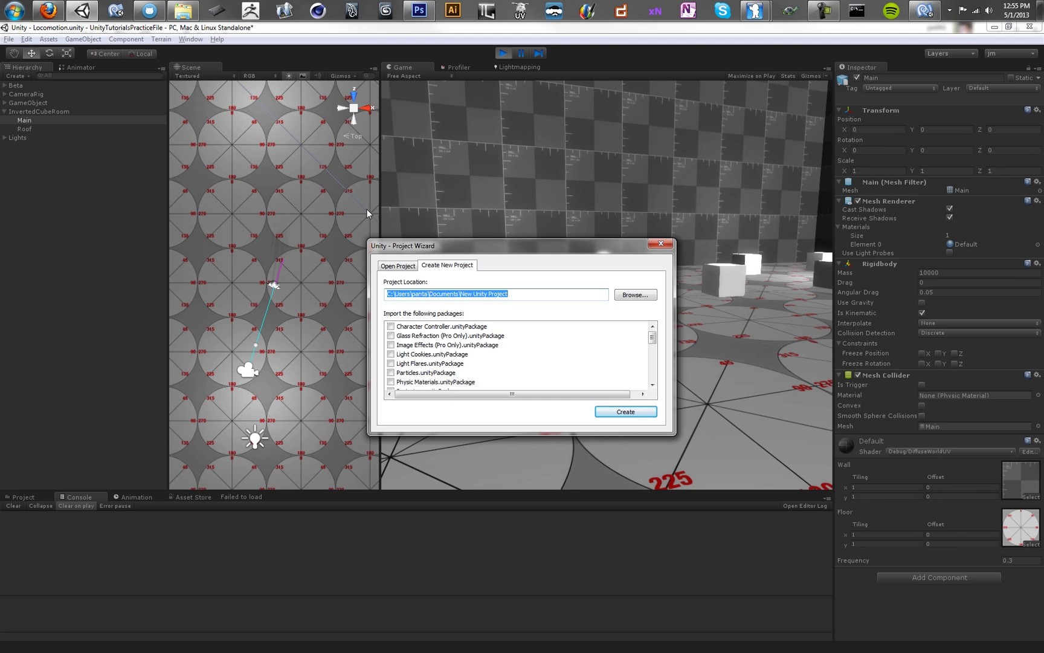
pyautogui.moveTo(460, 247); pyautogui.dragTo(447, 227)
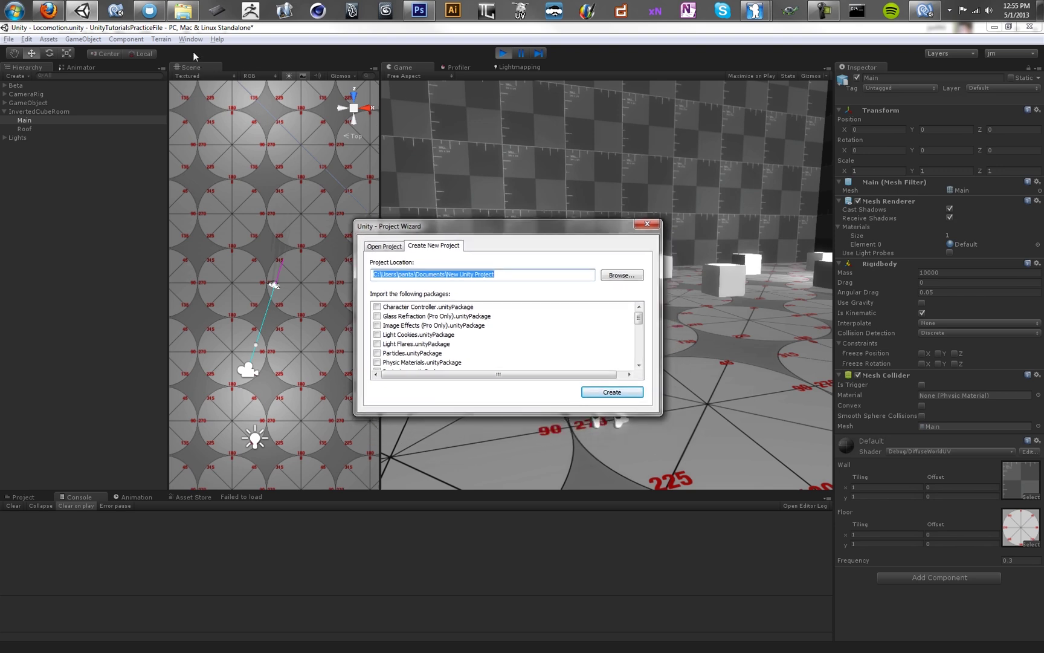
pyautogui.click(612, 275)
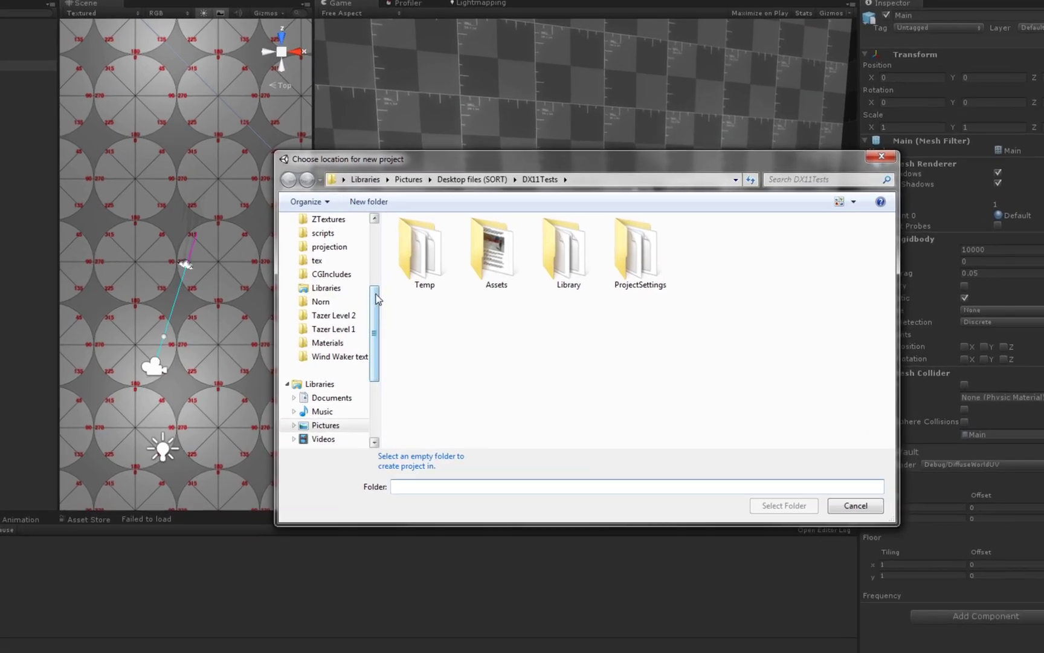
pyautogui.scroll(2, 440, 287)
pyautogui.scroll(3, 223, 193)
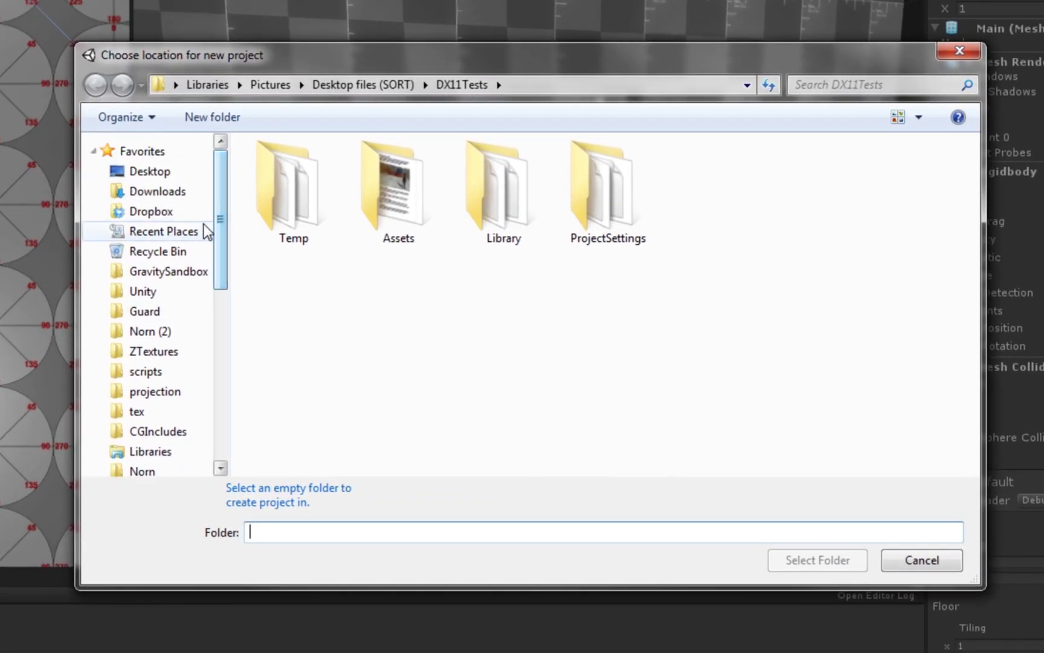
pyautogui.click(173, 273)
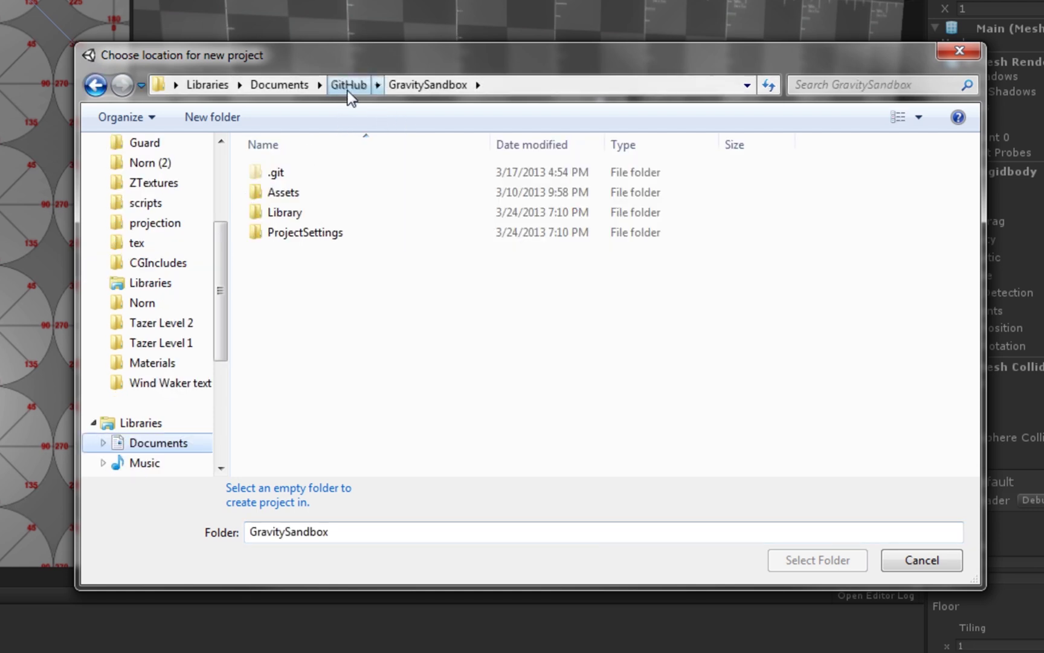
pyautogui.click(348, 85)
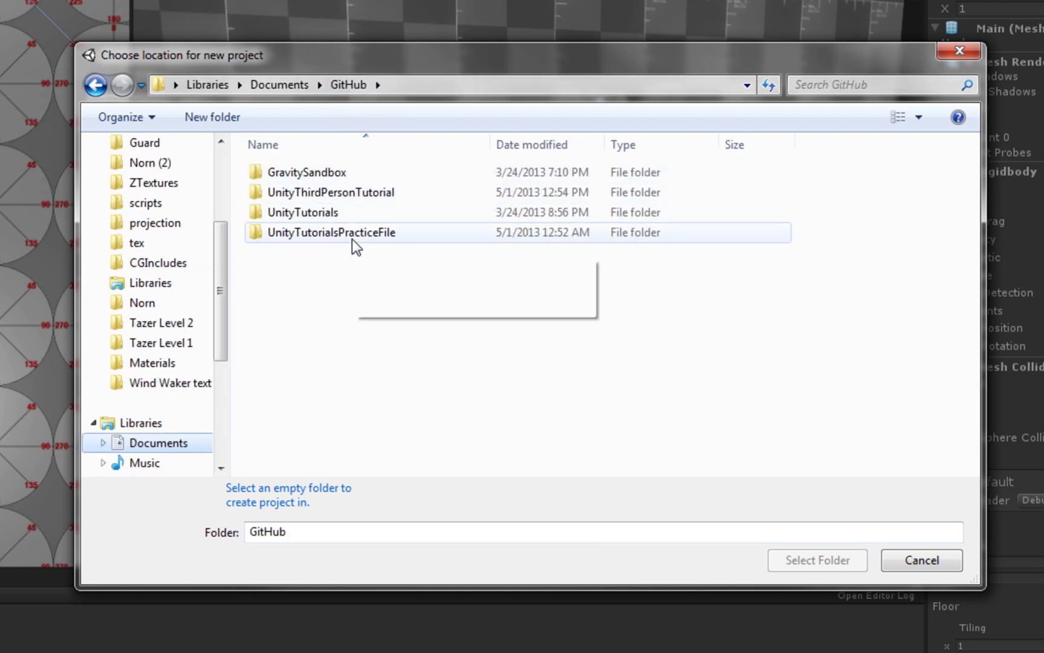
pyautogui.click(357, 199)
pyautogui.doubleClick(357, 194)
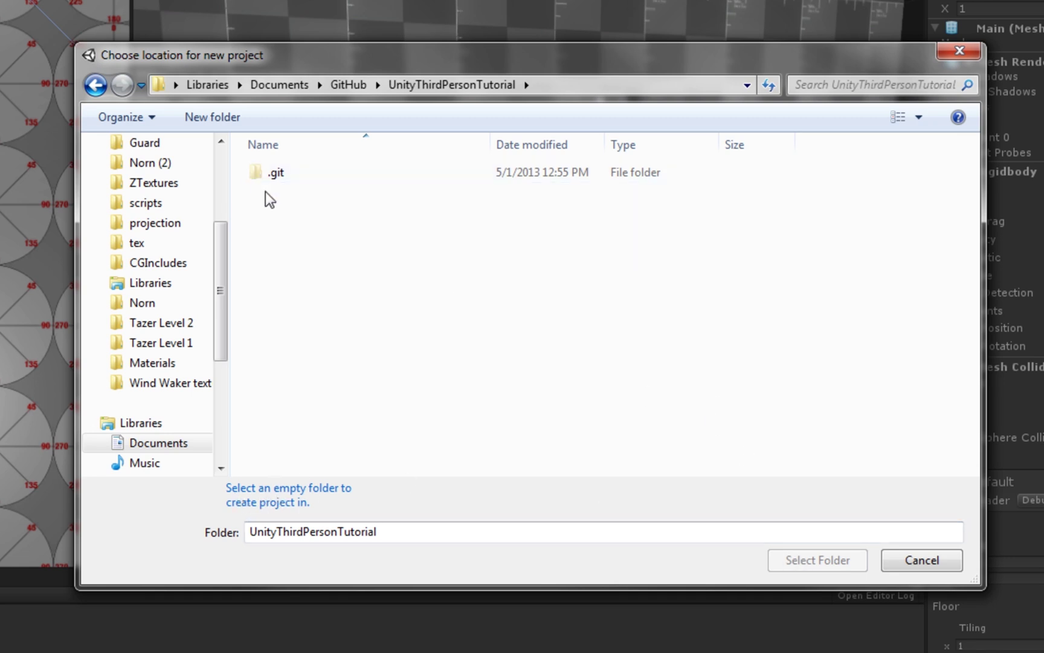
# Create a folder named Temp inside UnityThirdPersonTutorial and choose it as the new project's location.
pyautogui.click(192, 116)
pyautogui.write('Temp')
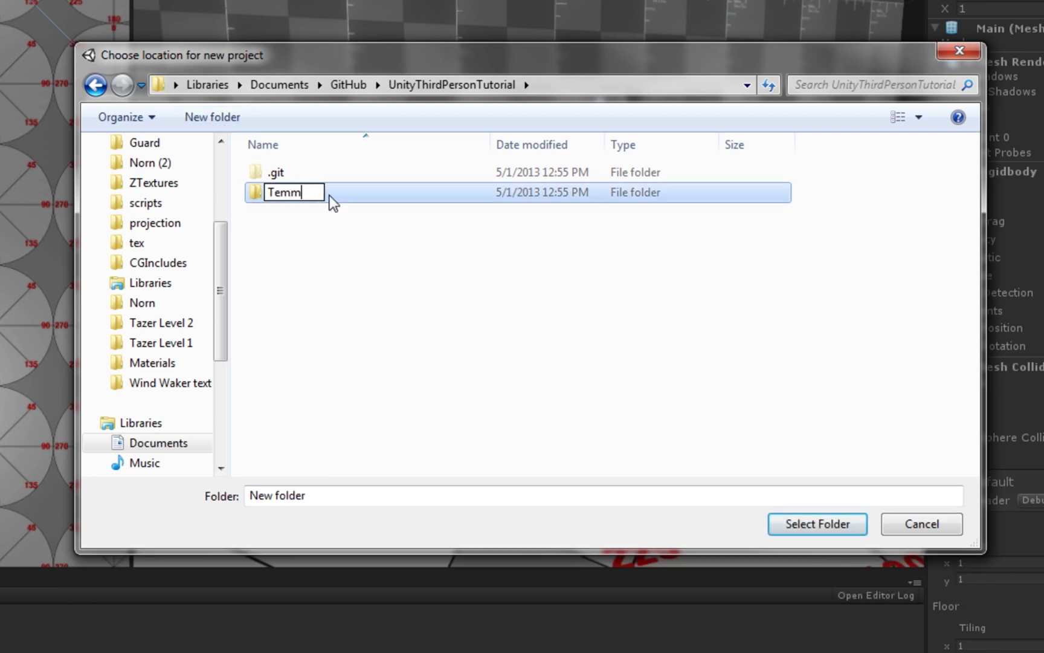
pyautogui.press('BackSpace')
pyautogui.write('p')
pyautogui.press('Return')
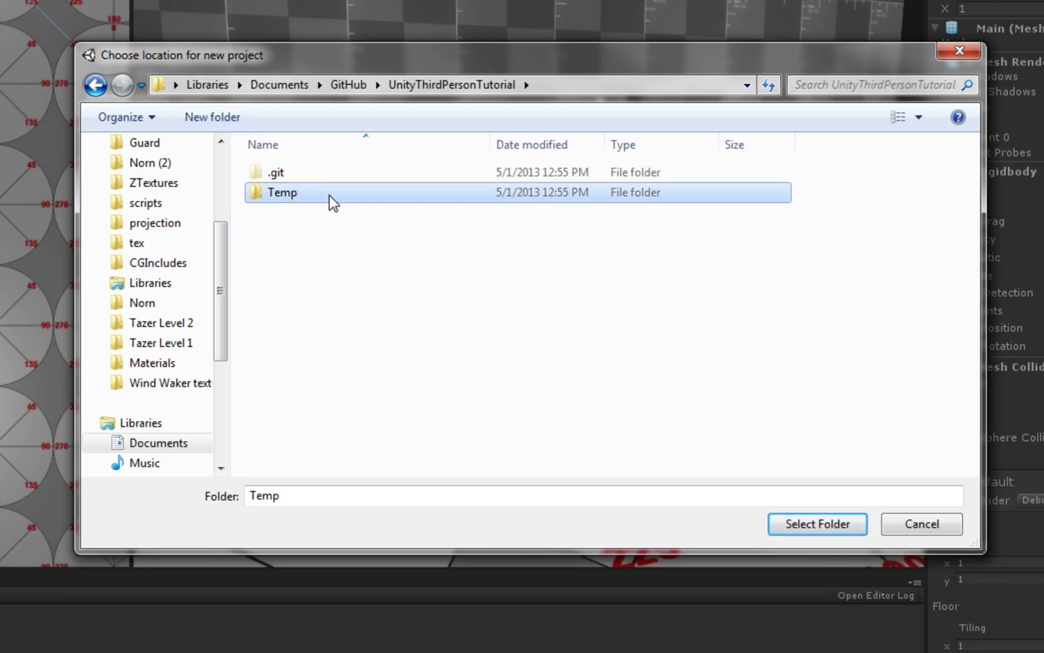
pyautogui.doubleClick(330, 195)
pyautogui.click(772, 523)
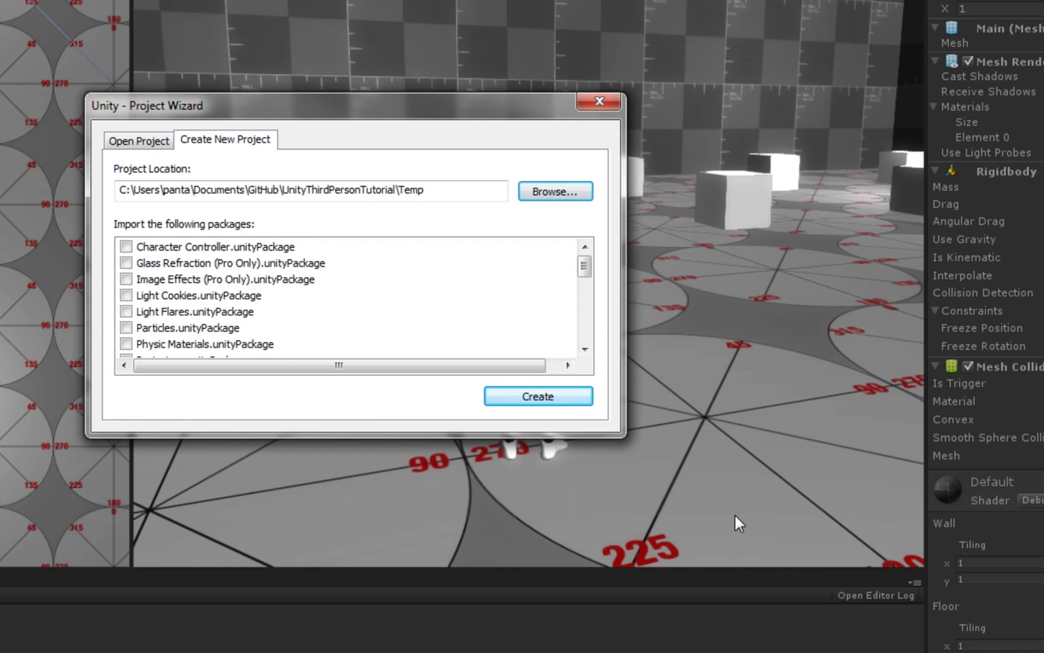
# Create the new project without importing any packages, saving the changes to the open Locomotion scene.
pyautogui.click(588, 332)
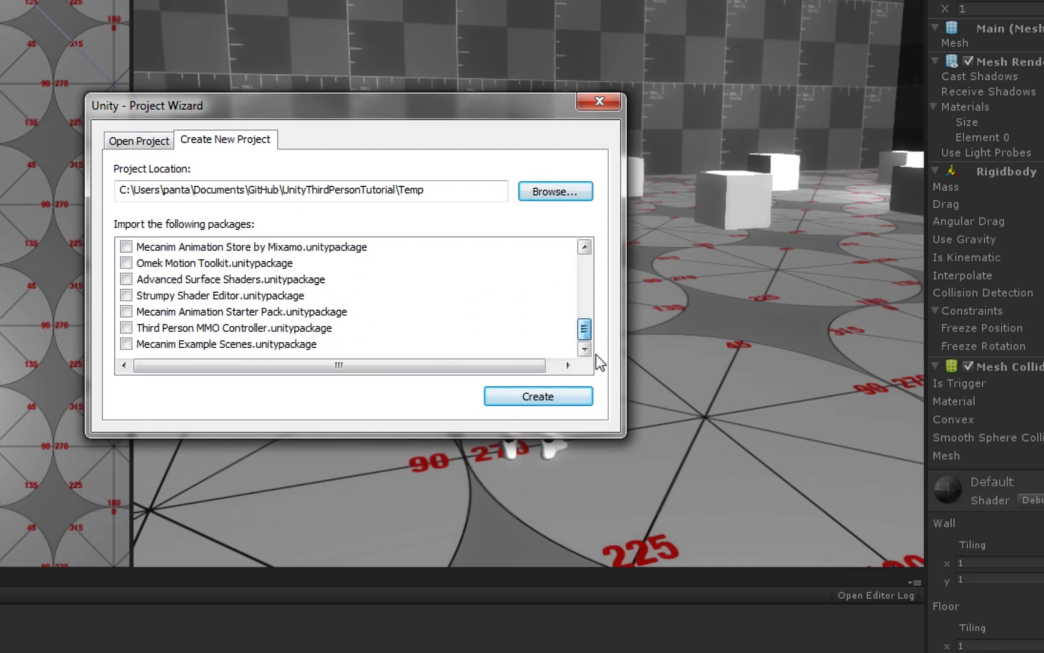
pyautogui.moveTo(584, 329); pyautogui.dragTo(590, 196)
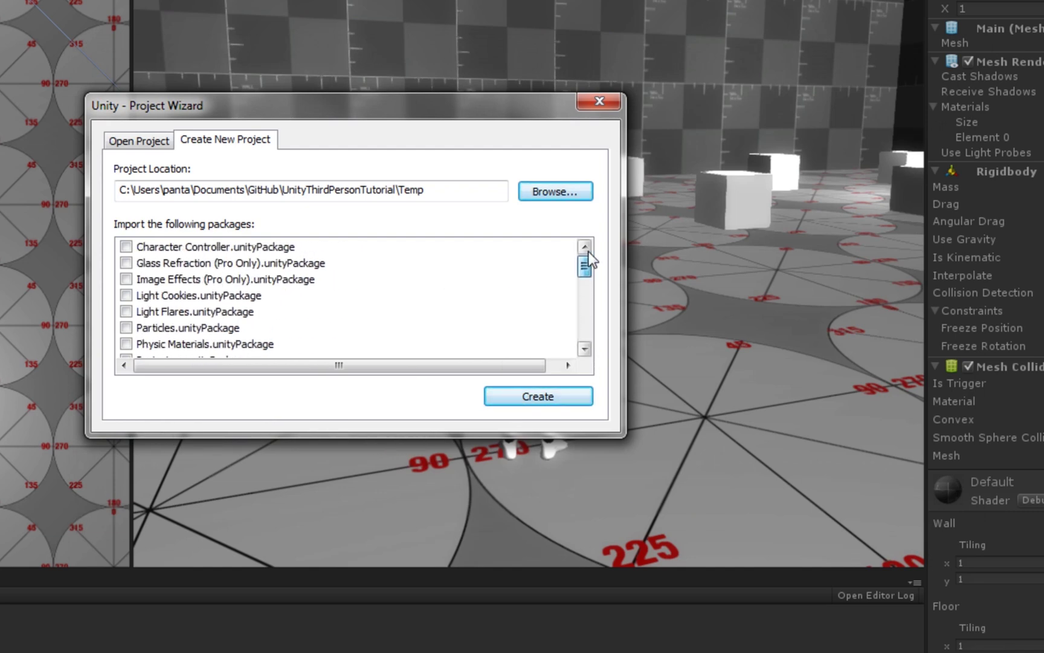
pyautogui.click(547, 395)
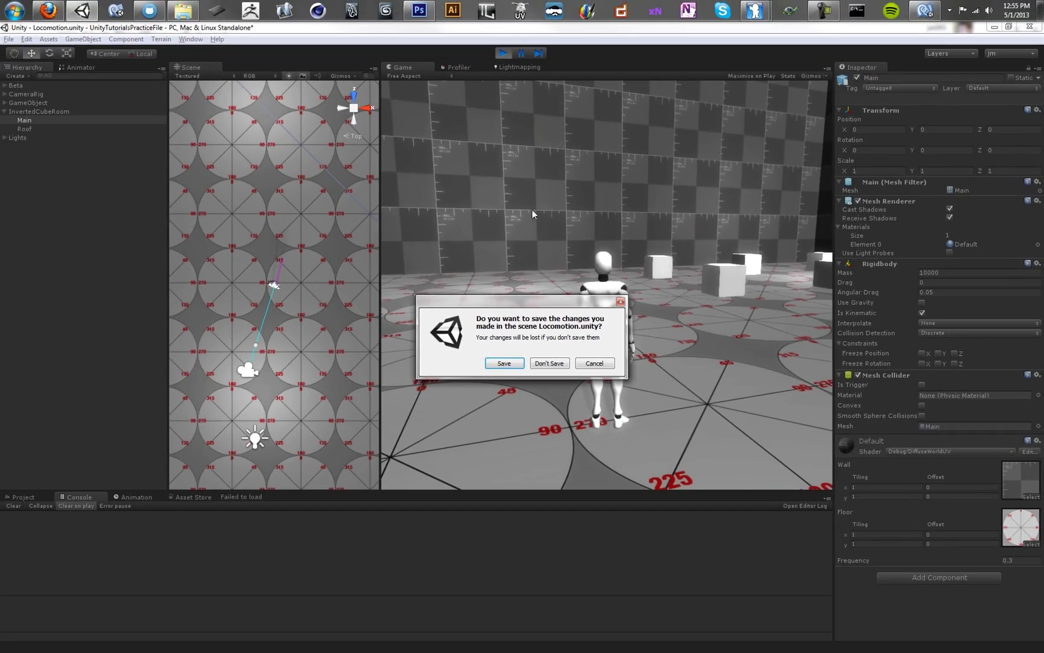
pyautogui.click(505, 363)
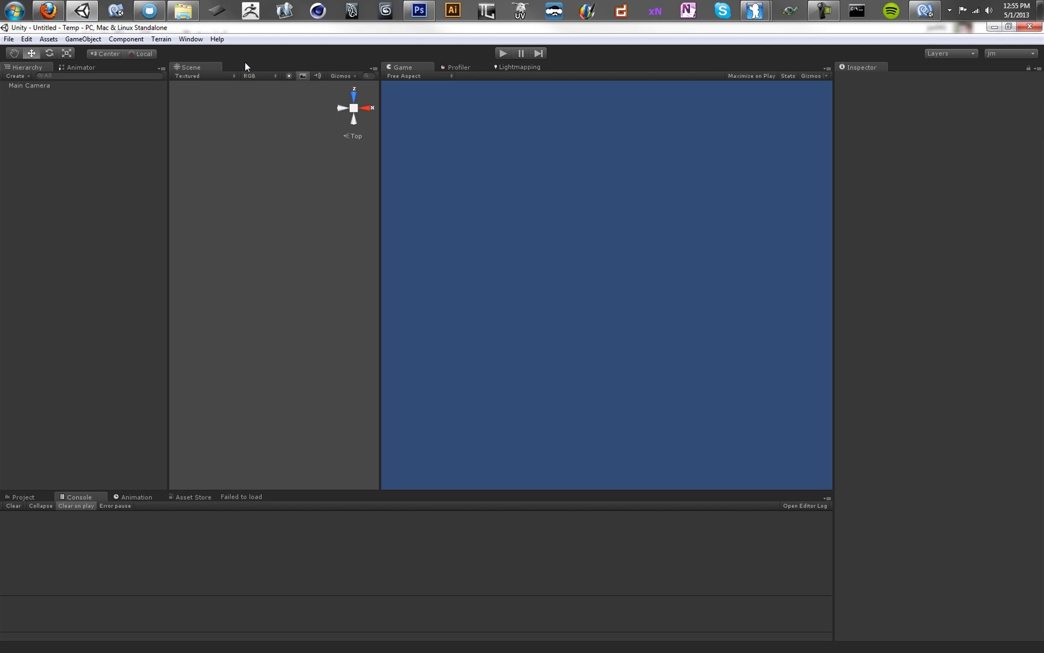
pyautogui.click(9, 39)
pyautogui.click(26, 37)
pyautogui.click(9, 39)
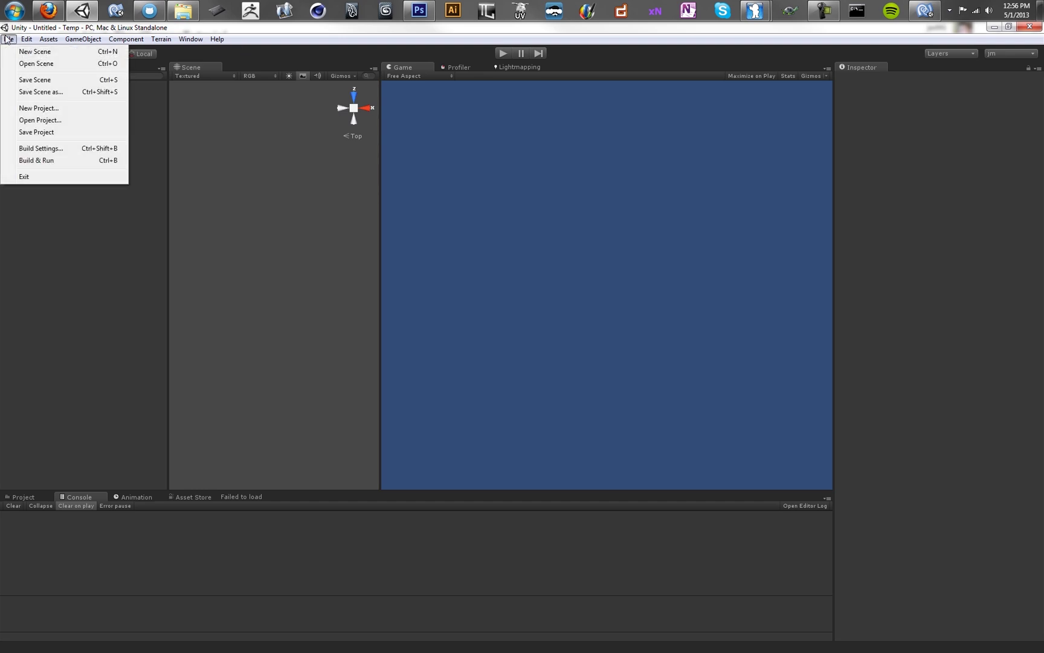
pyautogui.click(48, 38)
pyautogui.click(14, 40)
pyautogui.click(59, 266)
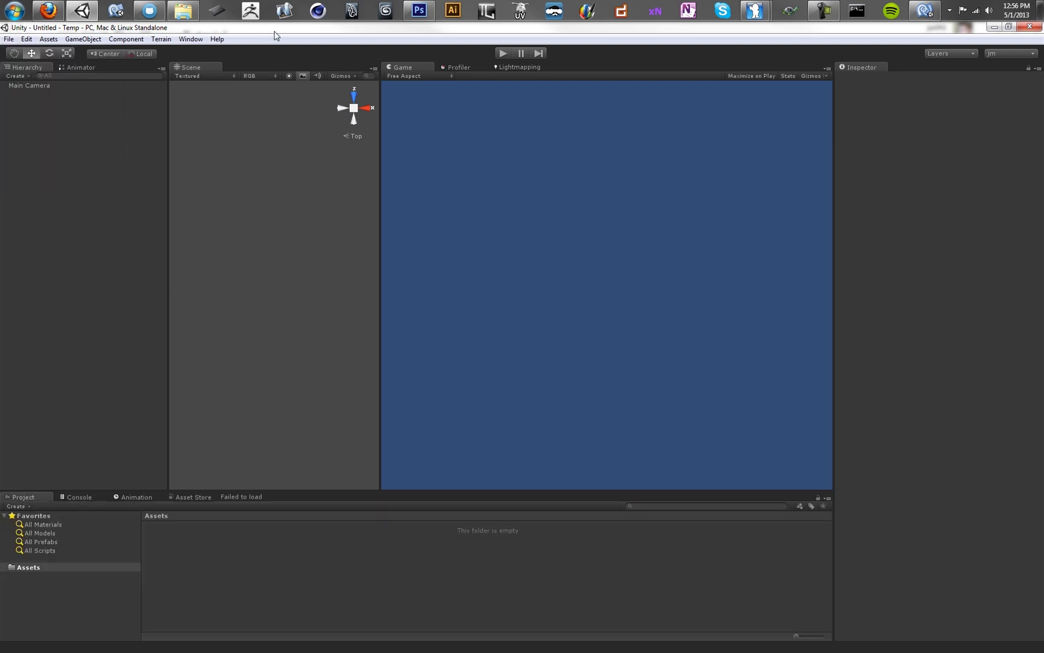
# Save the new scene as Locomotion in a new Scenes folder inside the project's Assets folder.
pyautogui.hotkey('ctrl', 's')
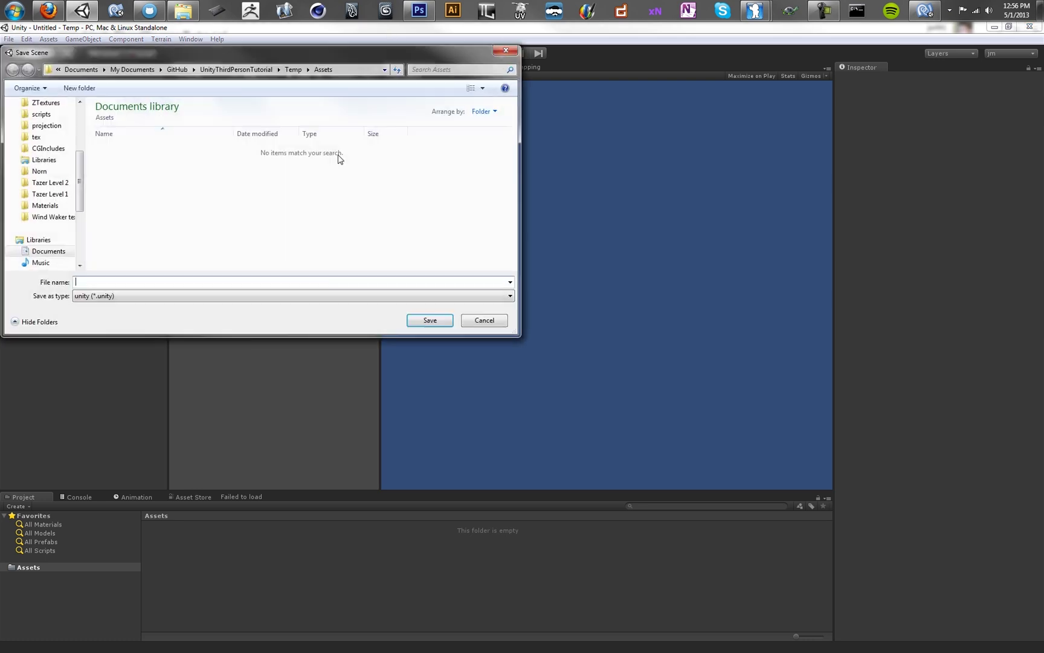
pyautogui.click(93, 90)
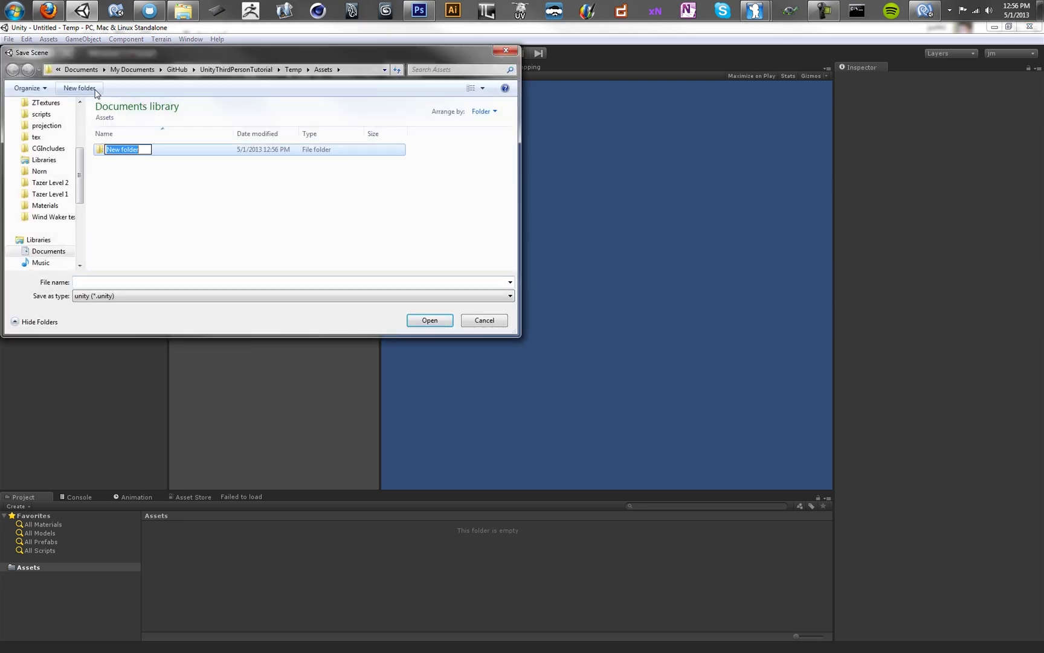
pyautogui.write('Scenes')
pyautogui.press('Return')
pyautogui.press('Return')
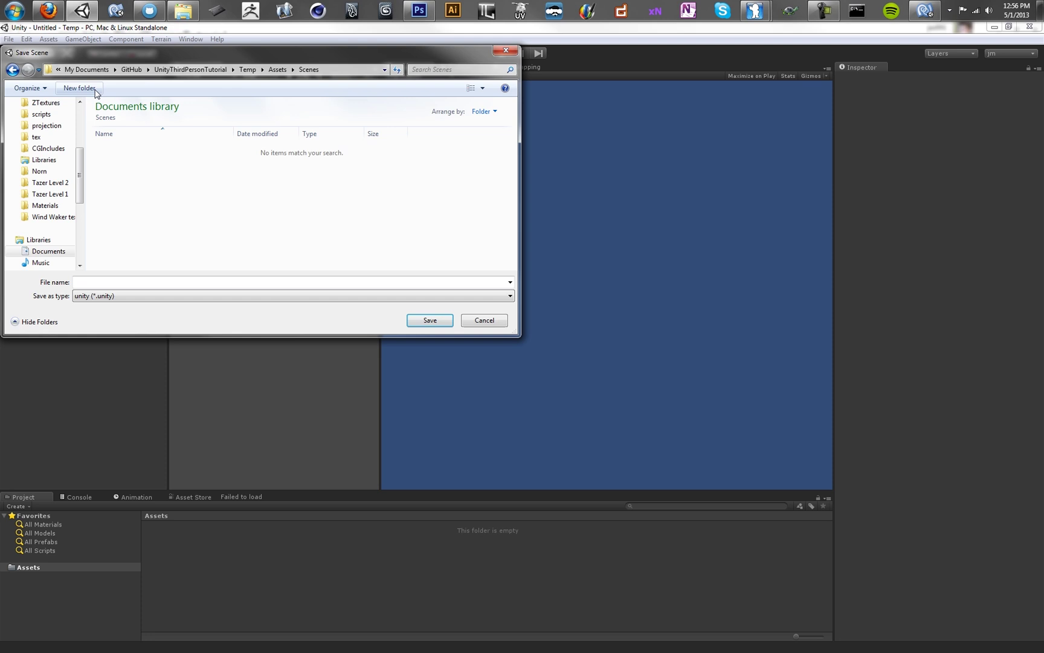
pyautogui.click(91, 281)
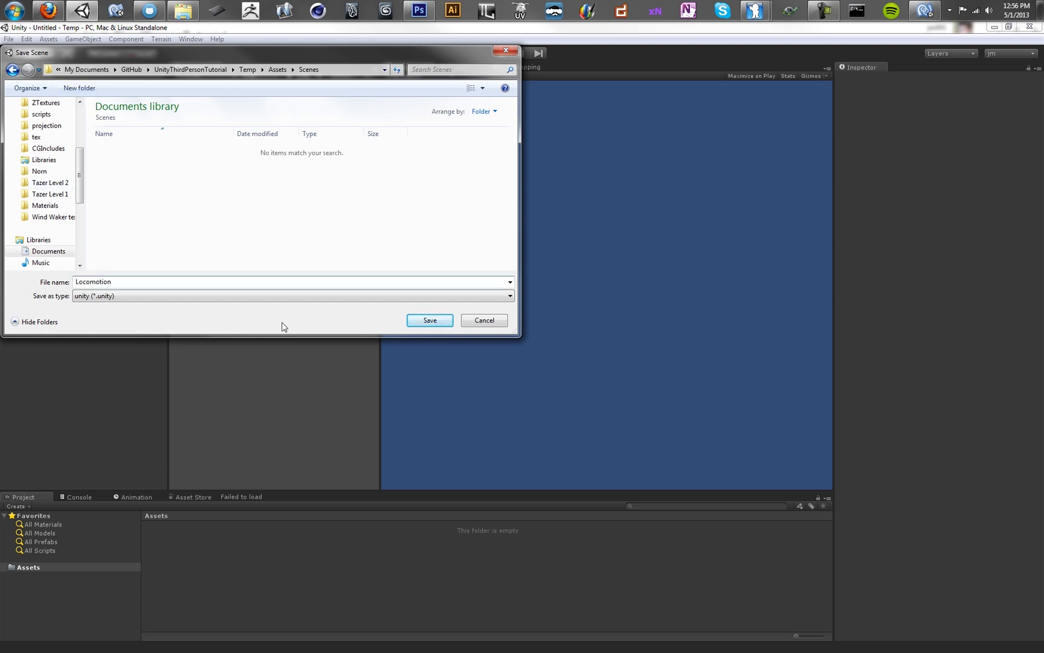
pyautogui.write('Locomotion')
pyautogui.click(423, 321)
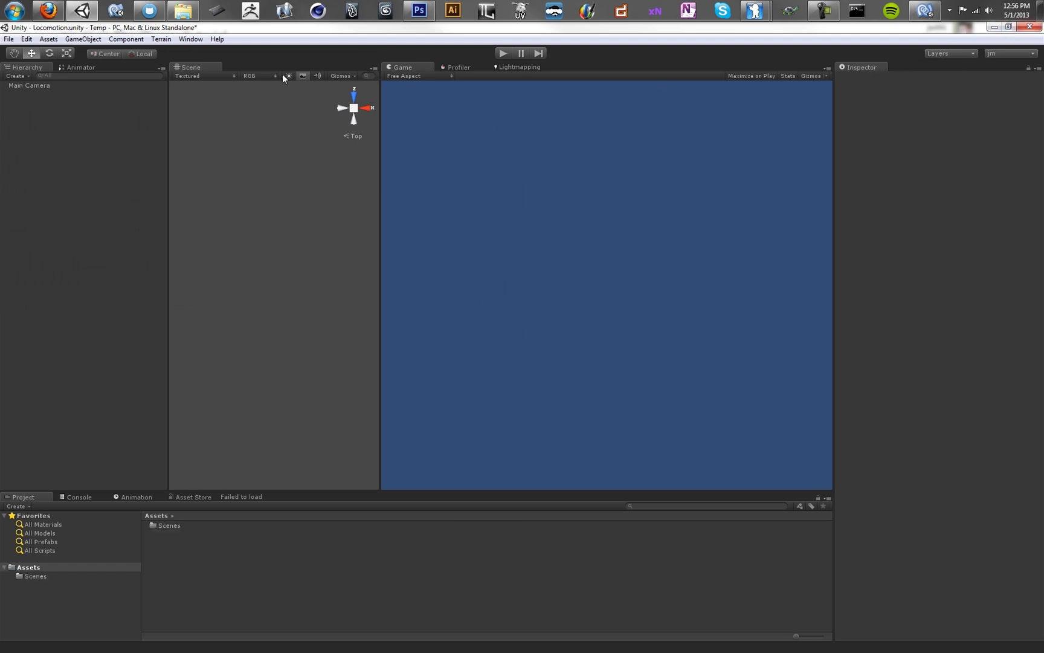
# Switch to Windows Explorer and open the Temp folder inside the GitHub folder UnityThirdPersonTutorial.
pyautogui.click(149, 10)
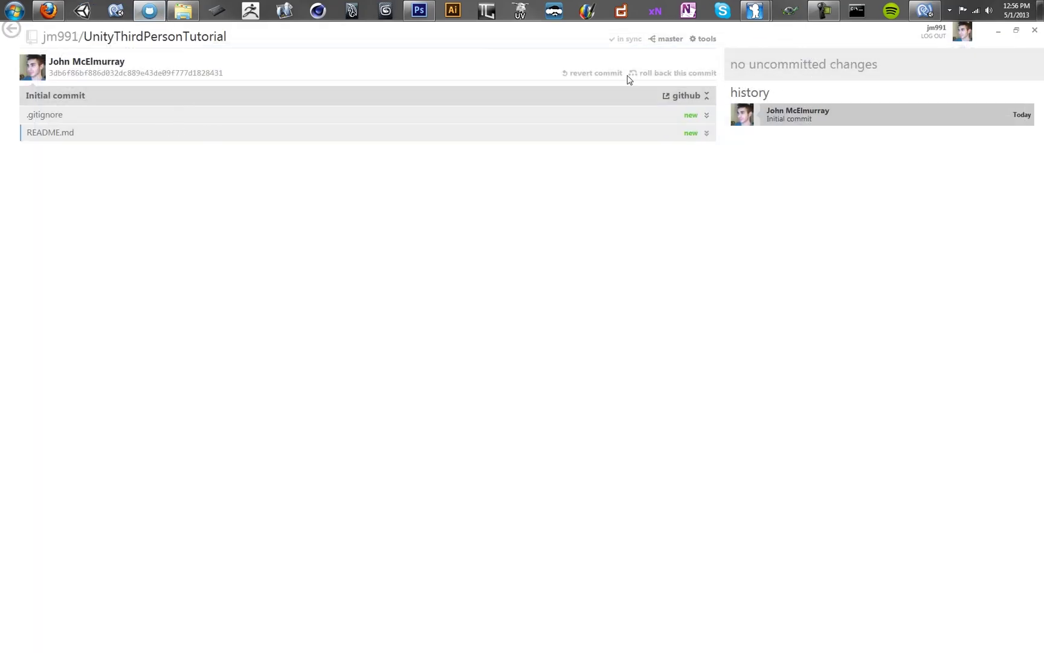
pyautogui.click(184, 10)
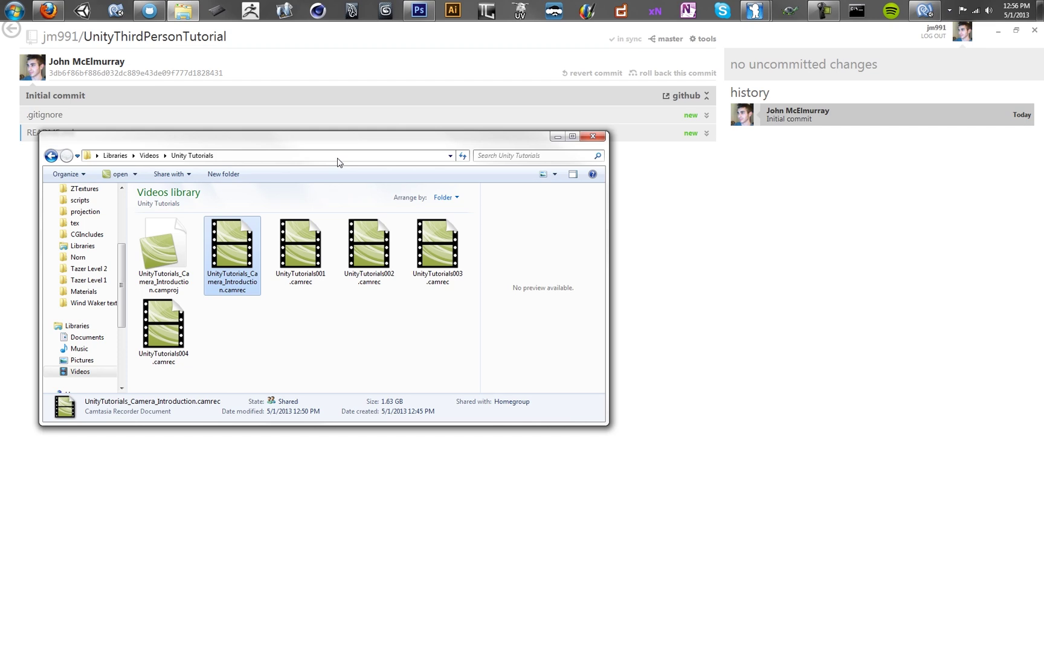
pyautogui.click(439, 66)
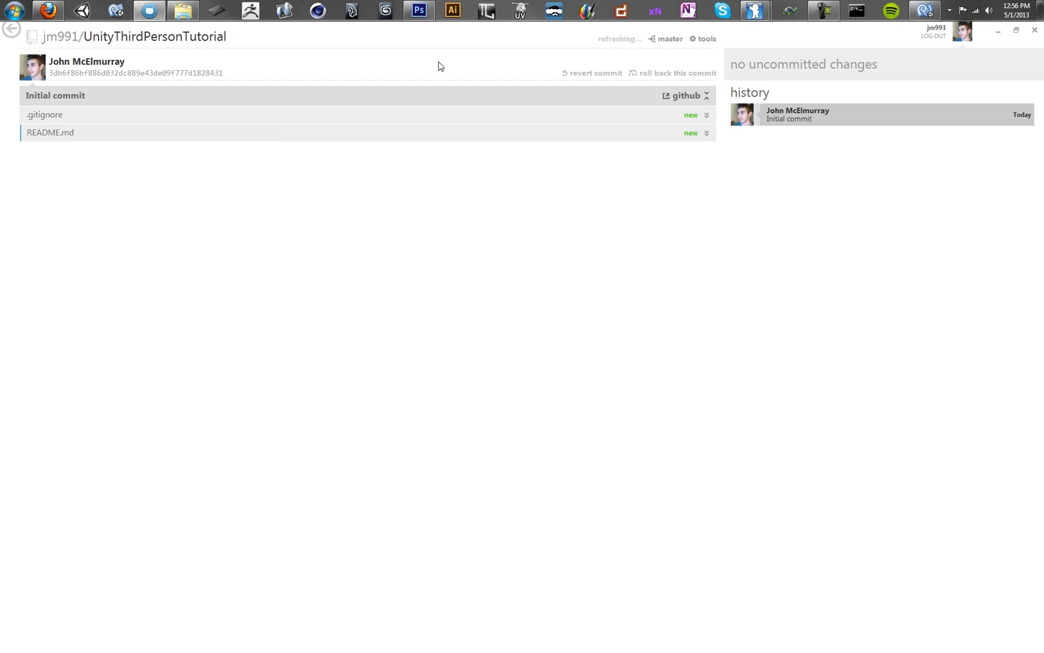
pyautogui.click(174, 18)
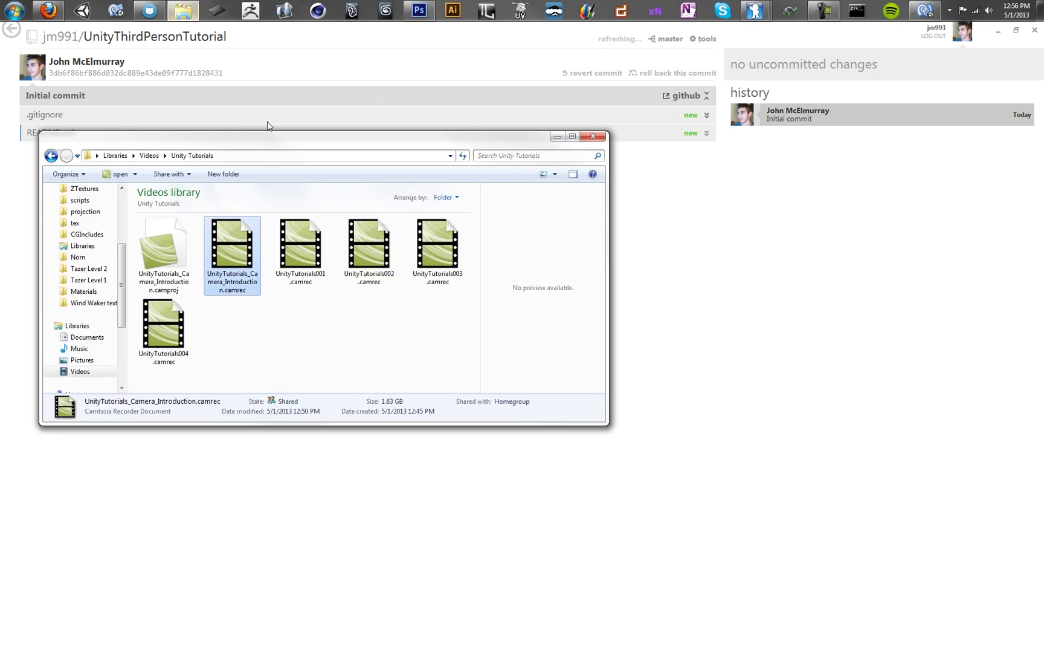
pyautogui.hotkey('alt', 'Tab')
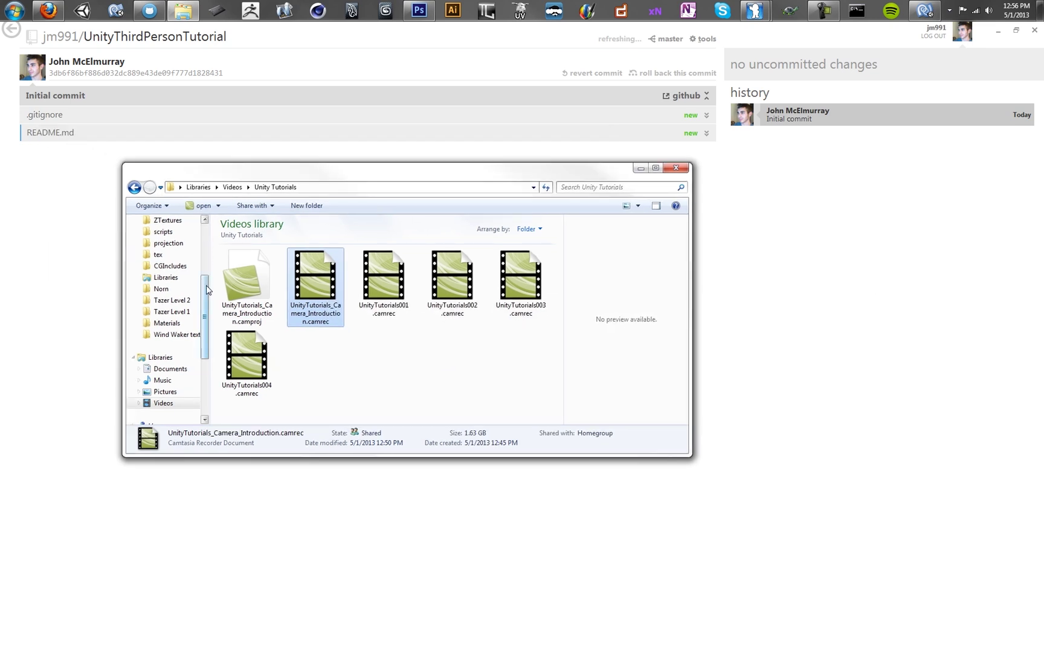
pyautogui.scroll(3, 181, 272)
pyautogui.click(182, 266)
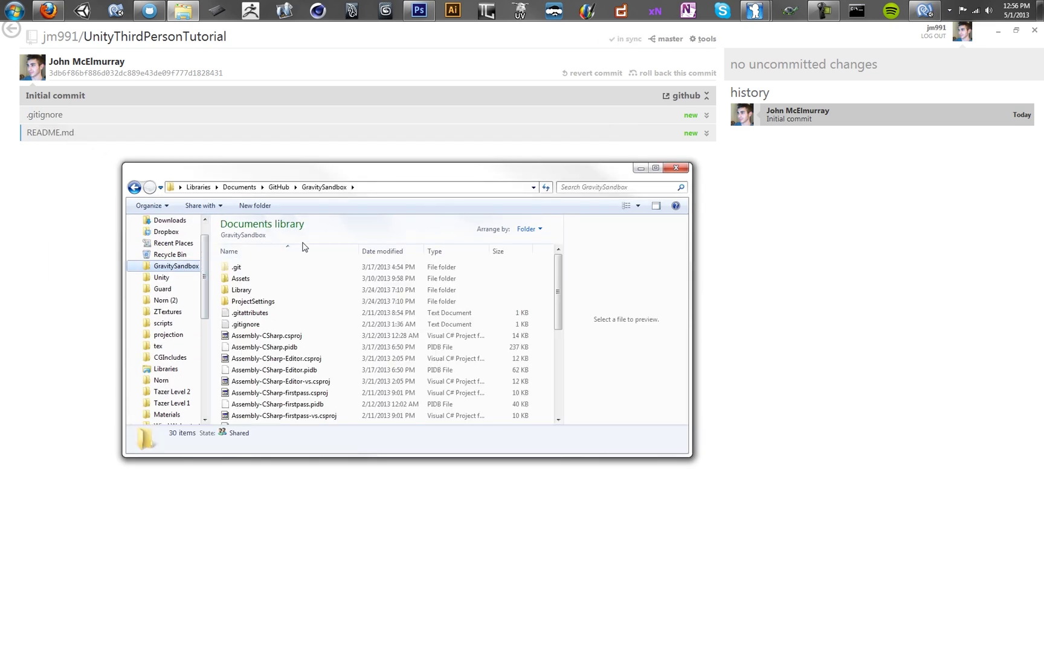
pyautogui.click(279, 187)
pyautogui.doubleClick(273, 277)
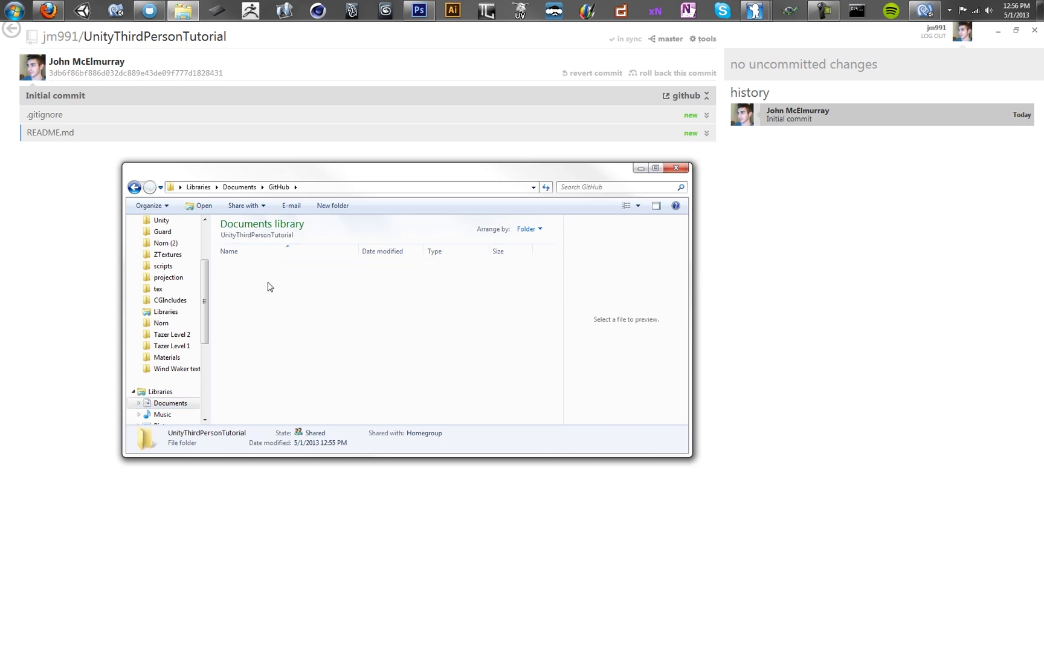
pyautogui.doubleClick(272, 278)
# Move the Assets, Library and ProjectSettings folders from Temp up into the UnityThirdPersonTutorial folder.
pyautogui.moveTo(298, 348); pyautogui.dragTo(220, 254)
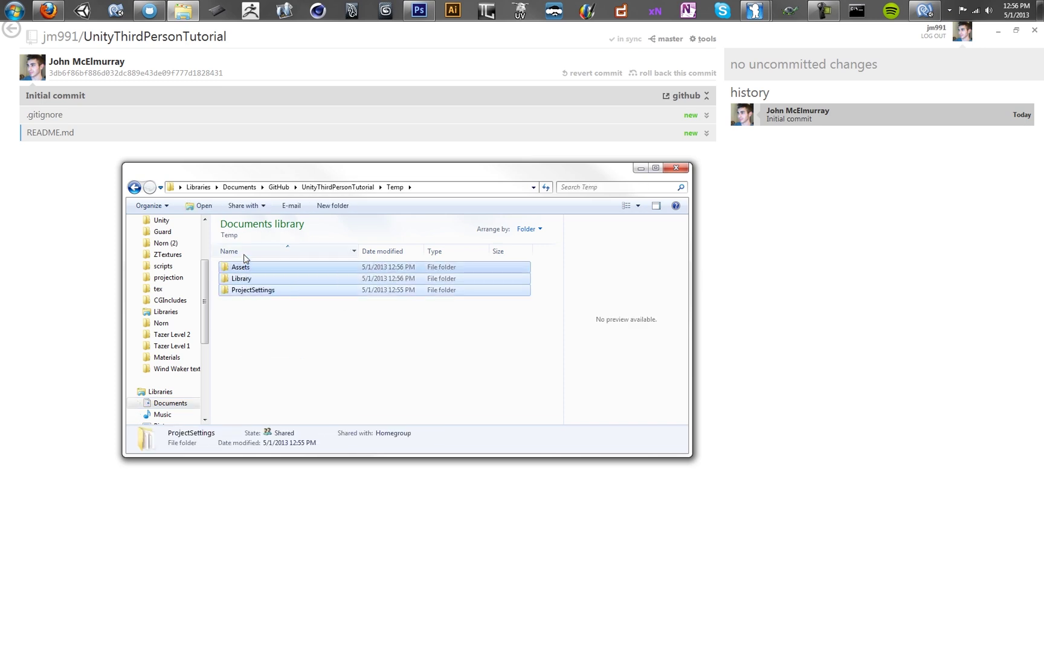
pyautogui.press('BackSpace')
pyautogui.click(271, 334)
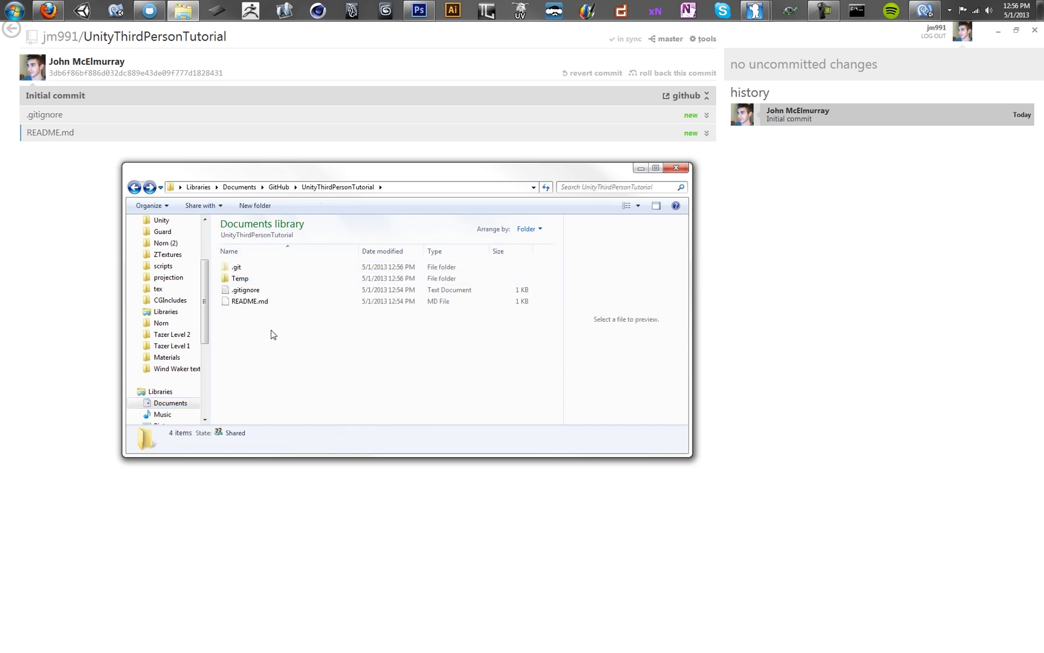
pyautogui.hotkey('ctrl', 'v')
# Check the Temp folder's contents, delete the folder to the Recycle Bin, and minimize the Explorer window.
pyautogui.click(269, 313)
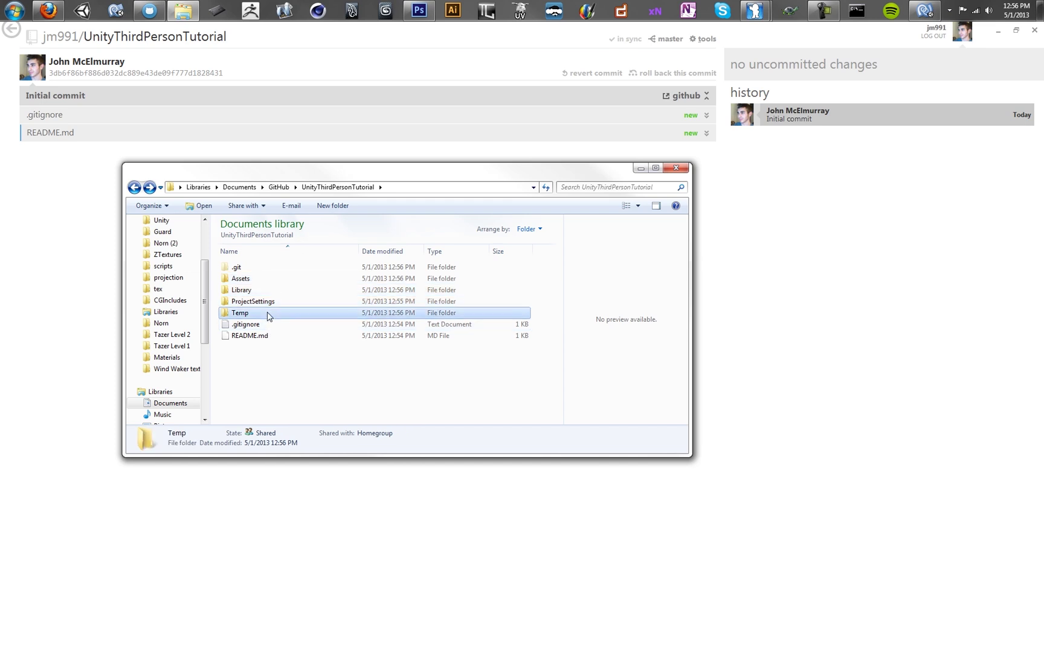
pyautogui.doubleClick(269, 313)
pyautogui.press('BackSpace')
pyautogui.press('Delete')
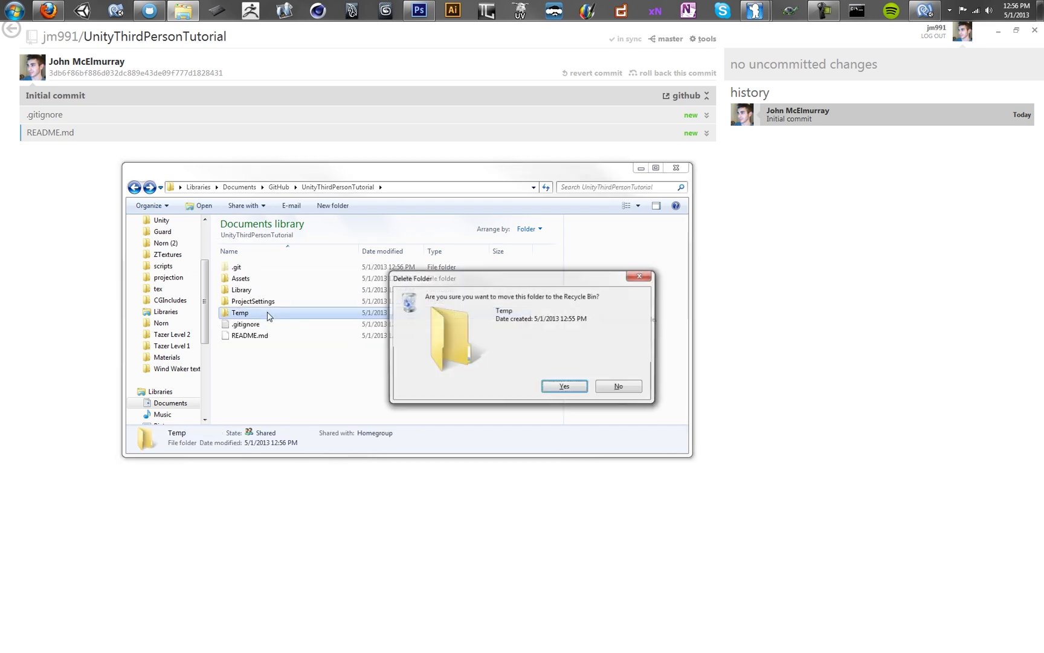
pyautogui.press('Return')
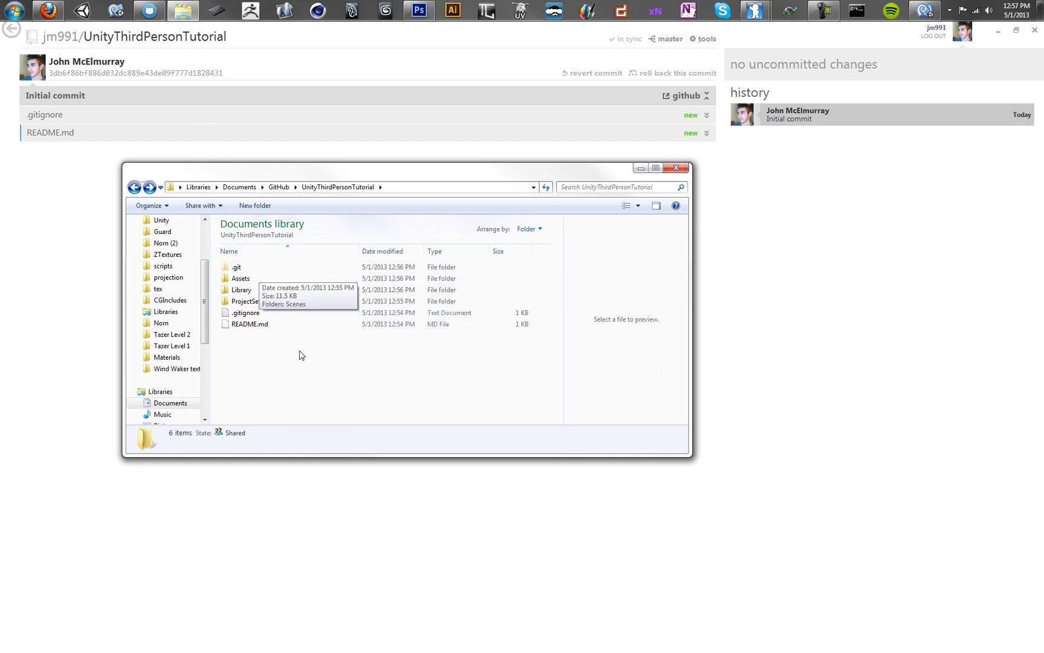
pyautogui.moveTo(302, 355); pyautogui.dragTo(214, 258)
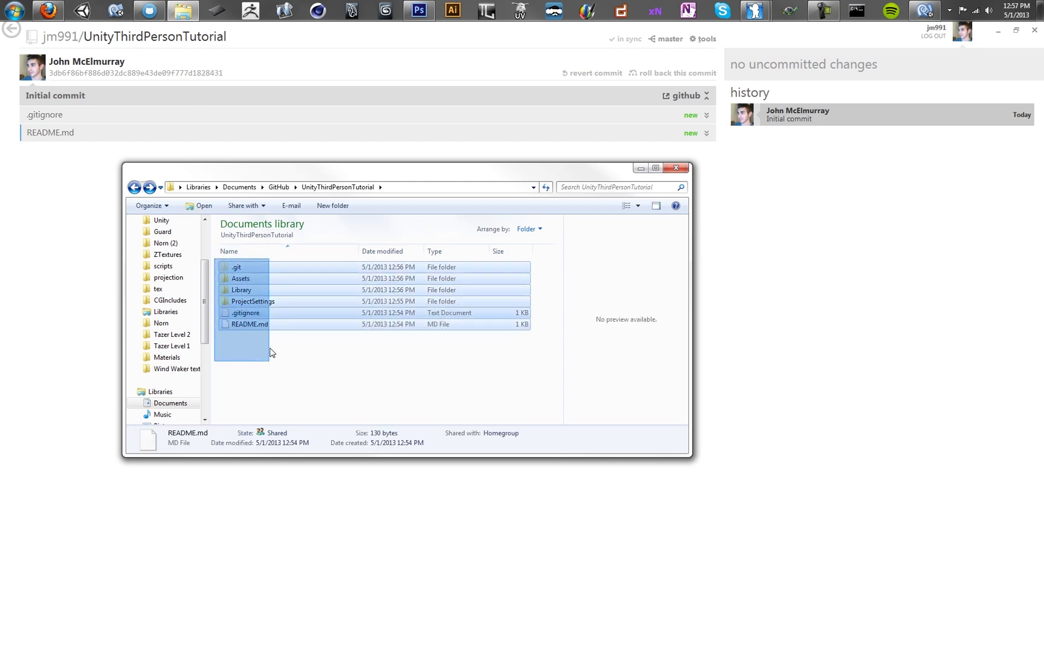
pyautogui.click(641, 169)
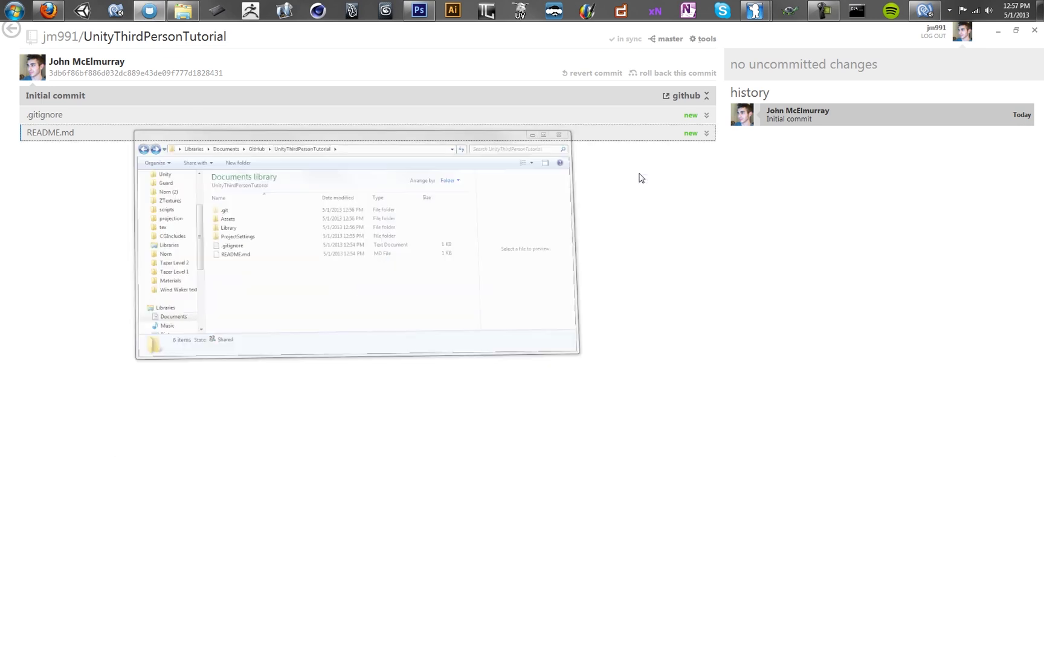
# Switch to Unity and open the existing project from the UnityThirdPersonTutorial folder inside the GitHub folder.
pyautogui.click(95, 20)
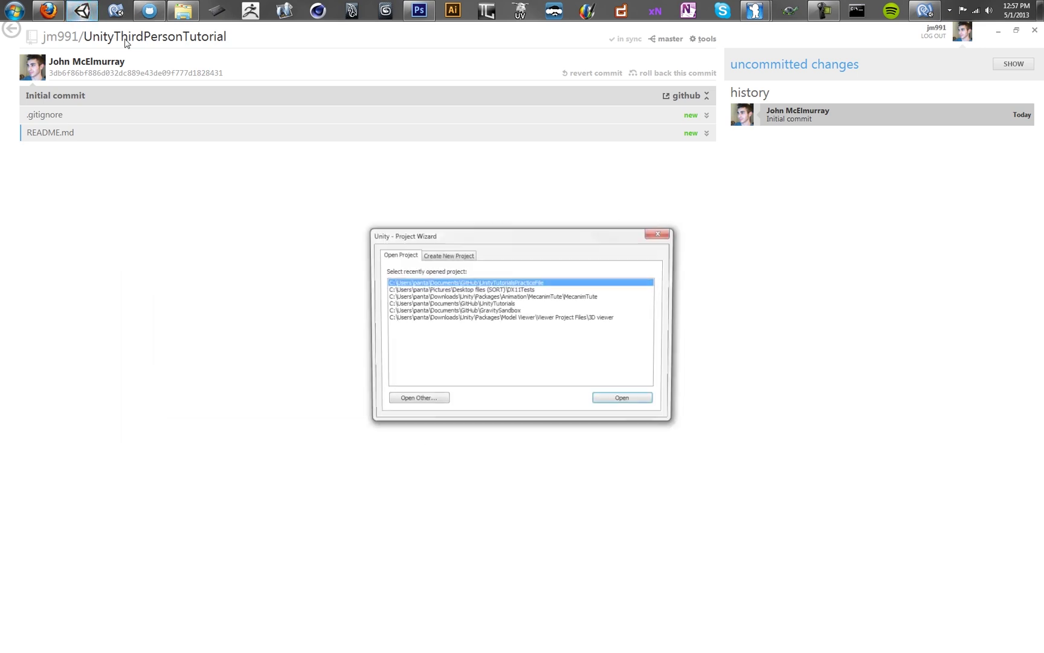
pyautogui.click(442, 402)
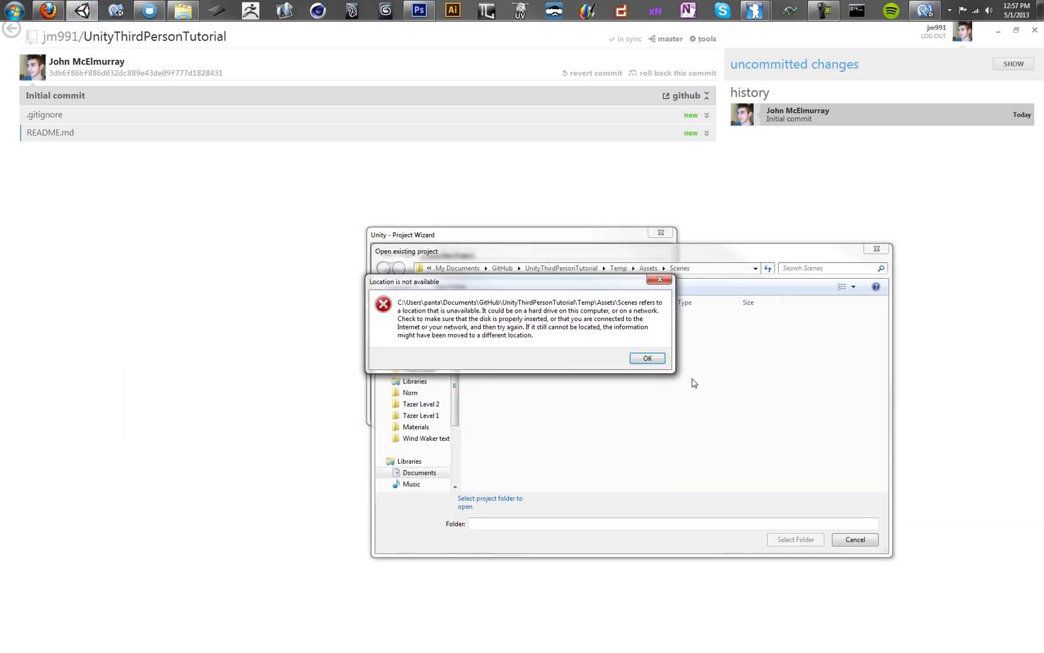
pyautogui.click(648, 358)
pyautogui.click(562, 269)
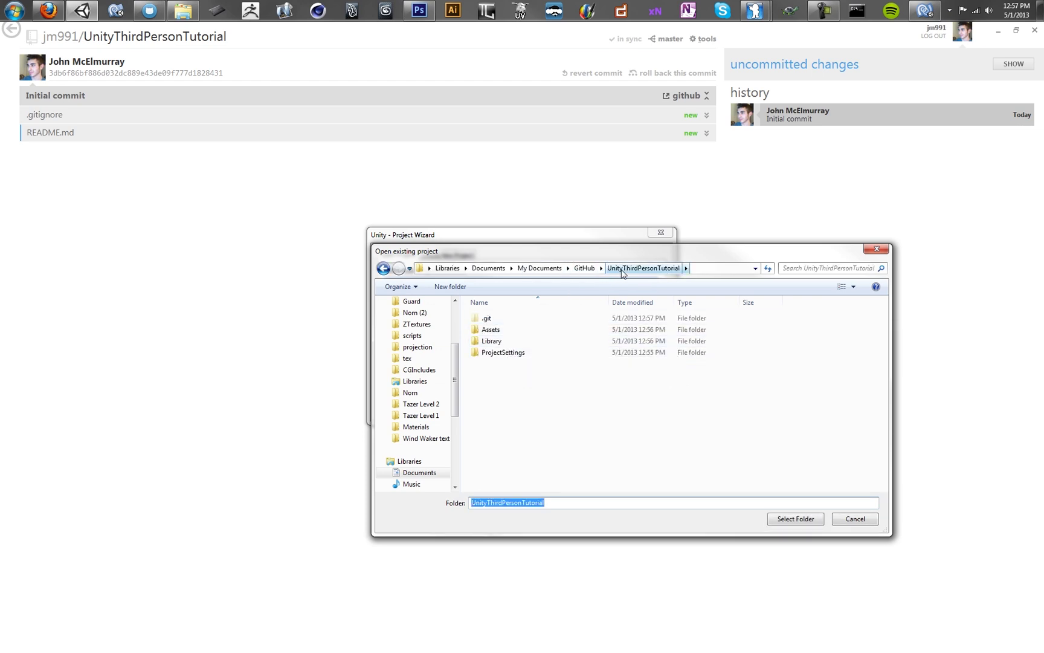
pyautogui.click(797, 519)
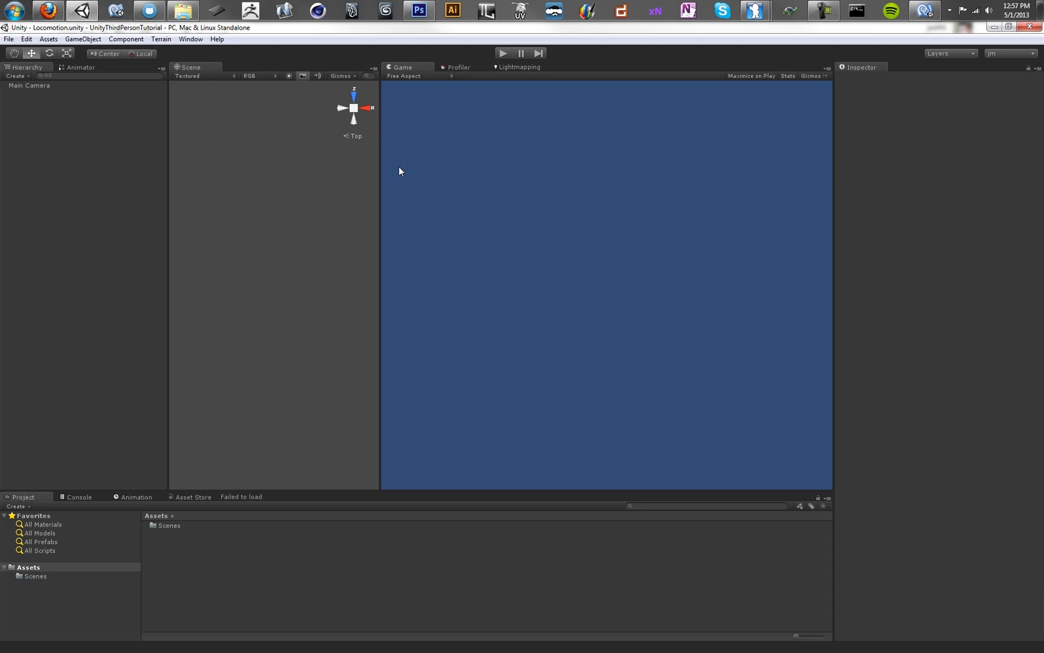
# Switch to GitHub, show the uncommitted changes, expand the diff of Locomotion.unity, and minimize the window.
pyautogui.click(157, 2)
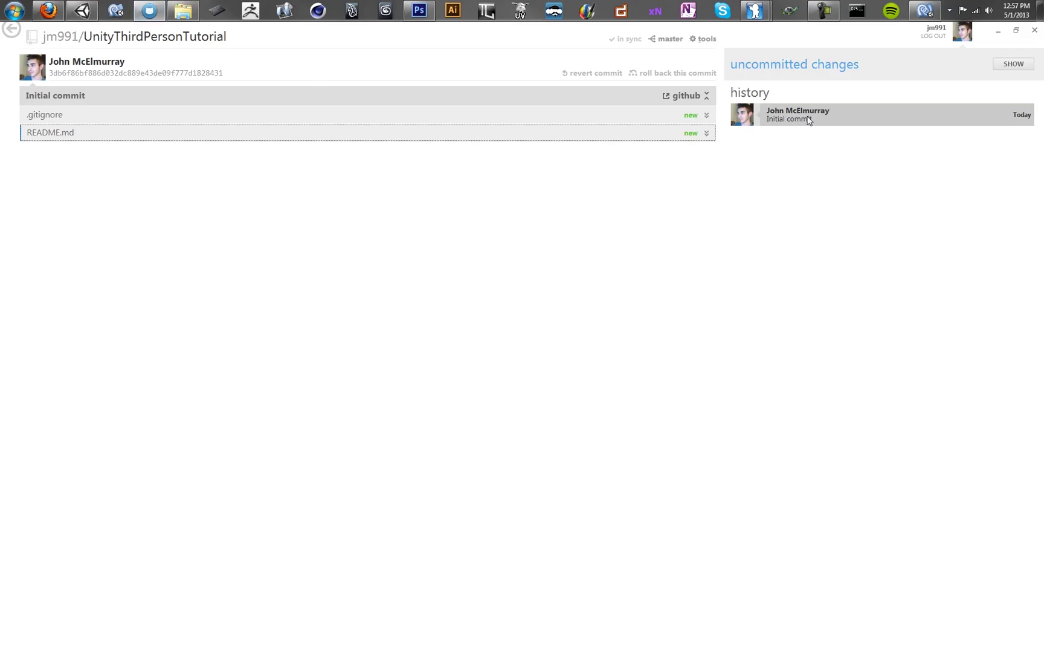
pyautogui.click(1013, 64)
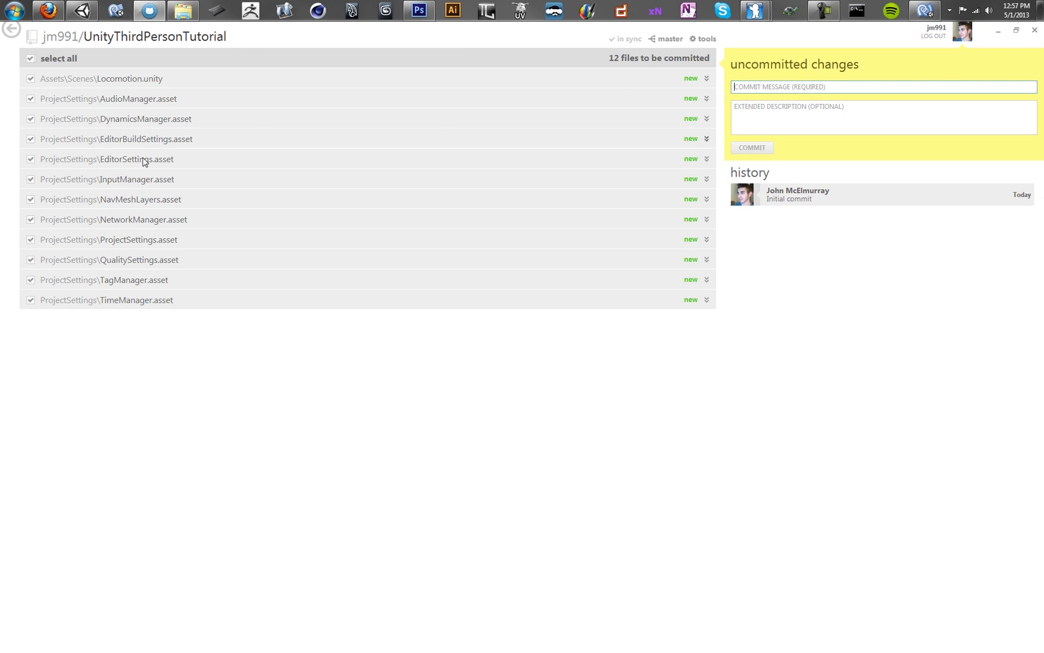
pyautogui.click(707, 80)
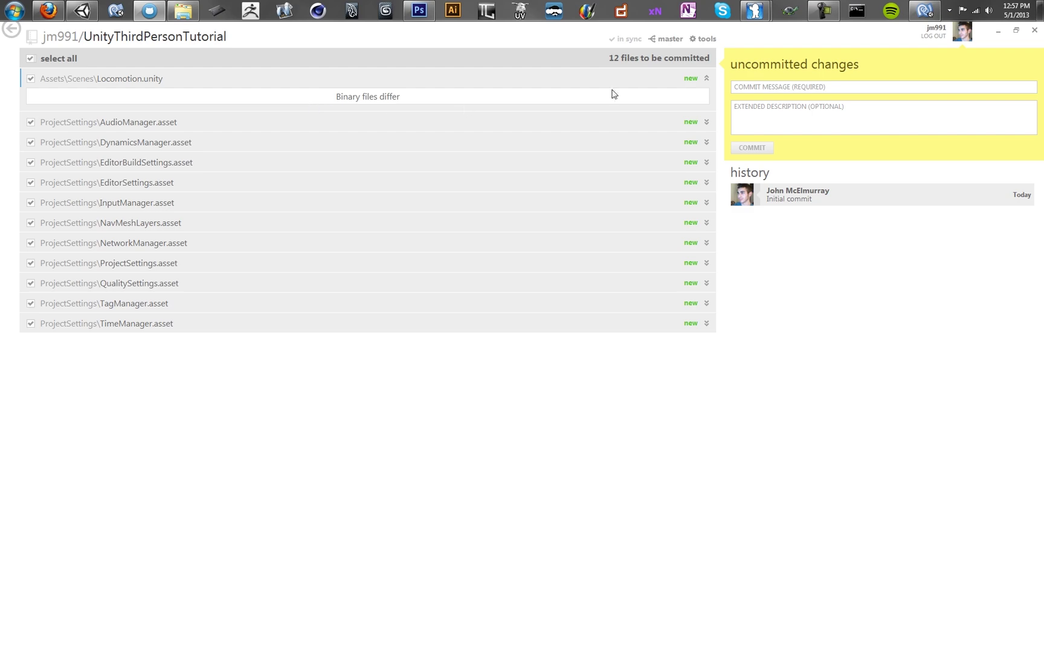
pyautogui.click(999, 31)
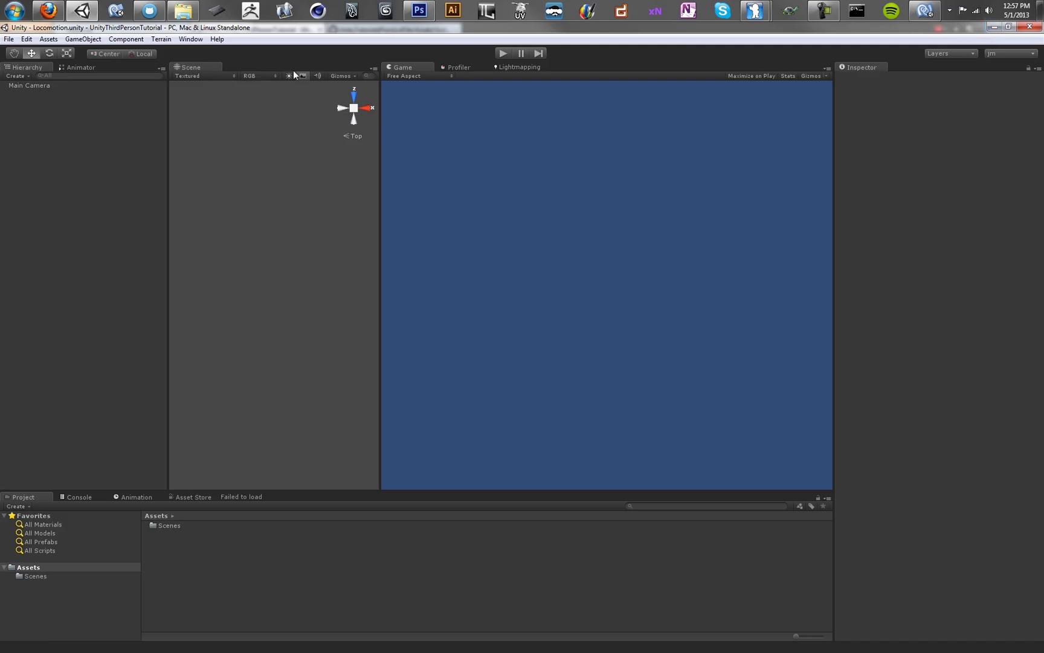
# In Unity's Editor Settings, set the version control mode to Meta Files and asset serialization to Force Text.
pyautogui.click(26, 39)
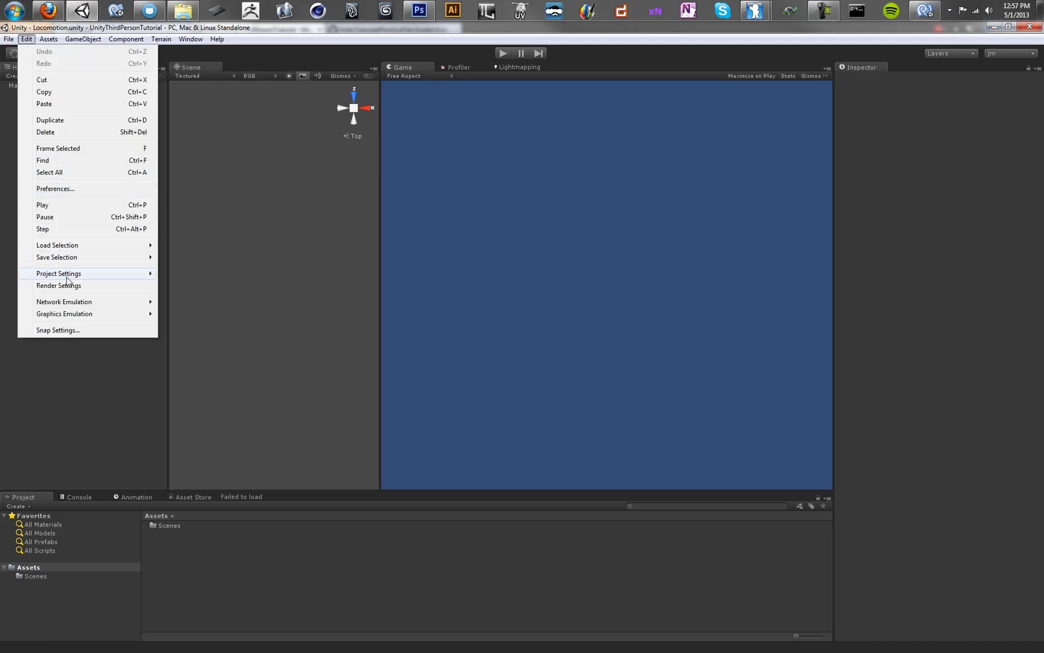
pyautogui.moveTo(69, 275)
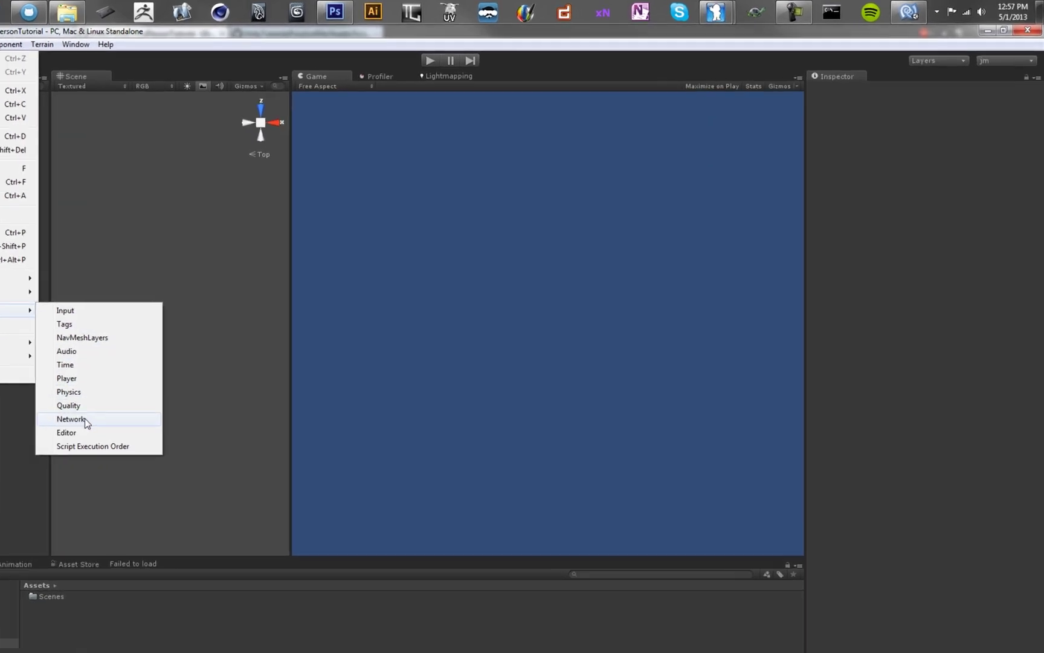
pyautogui.click(183, 381)
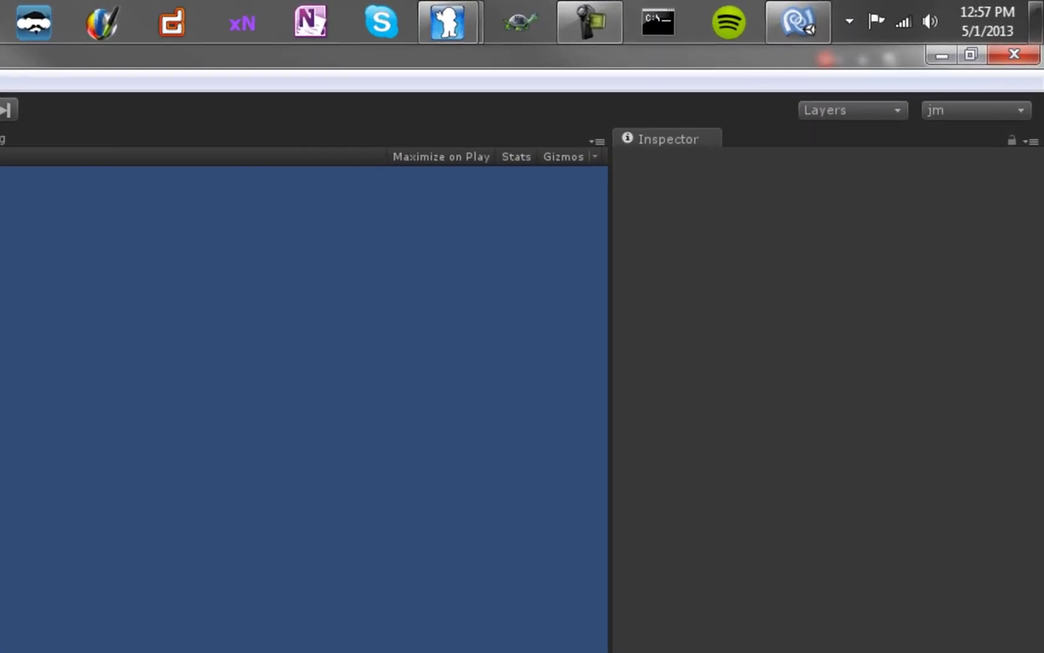
pyautogui.click(767, 254)
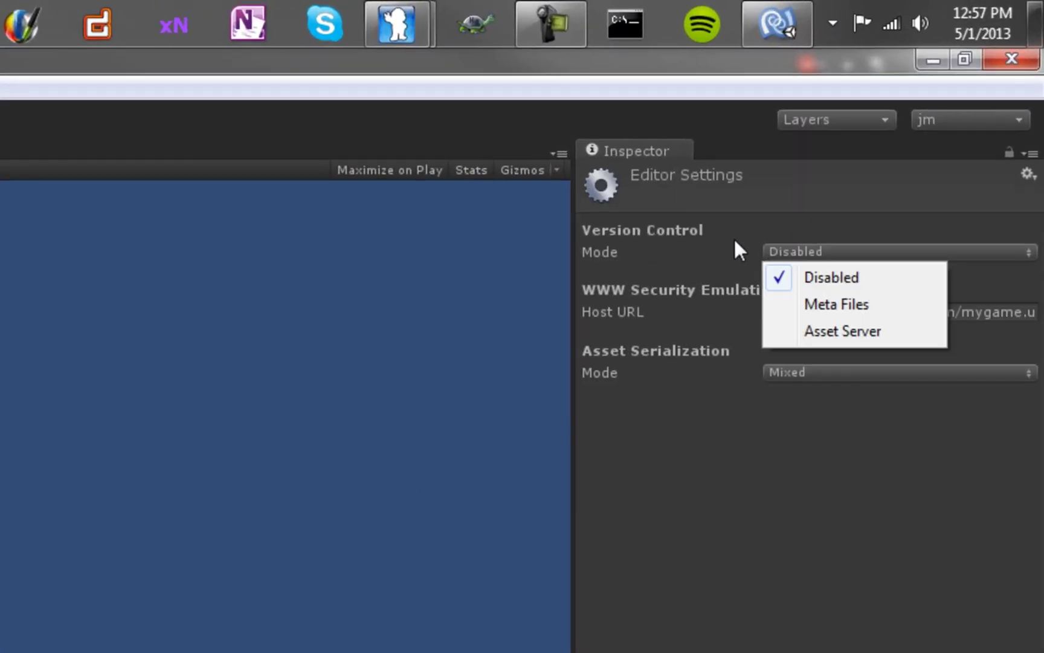
pyautogui.click(831, 304)
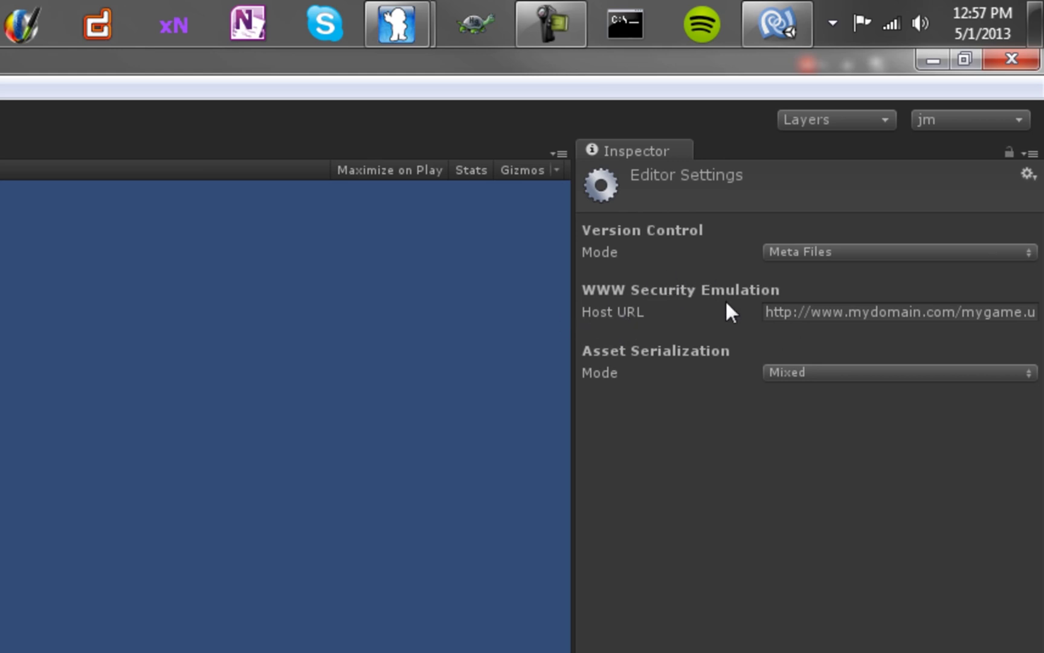
pyautogui.click(798, 371)
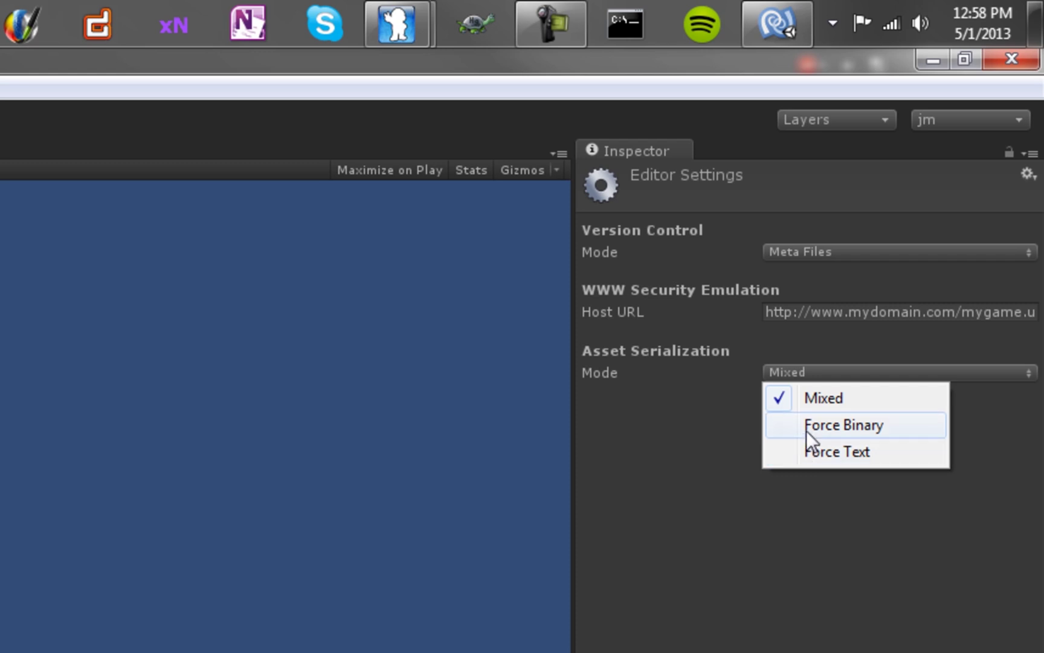
pyautogui.click(838, 451)
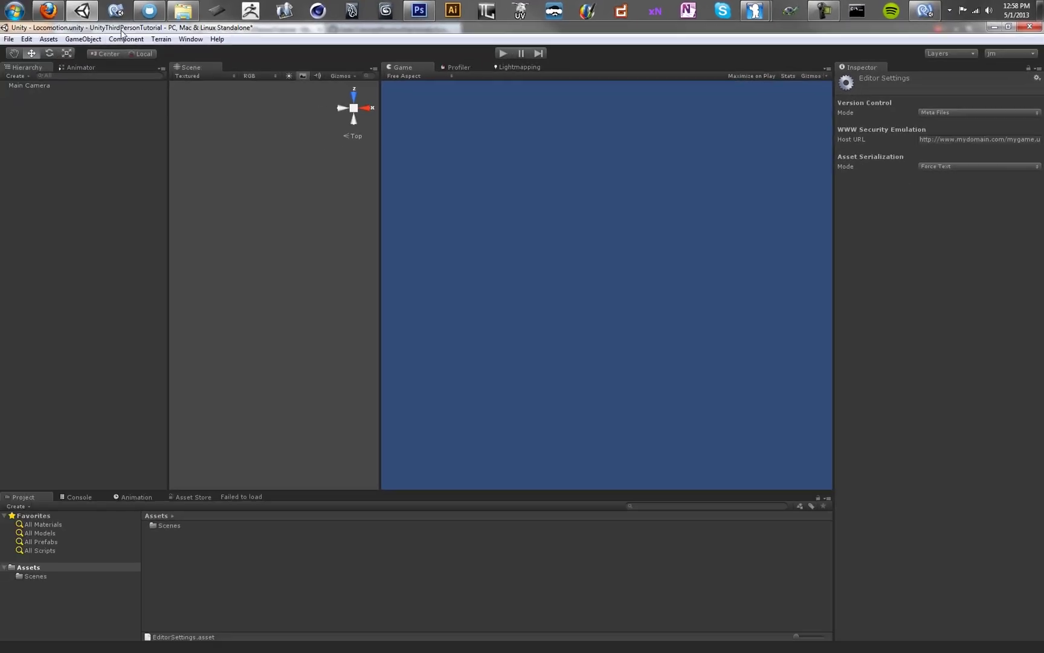
# Switch to GitHub and read through the text diff of Locomotion.unity, from the scene settings to the camera's transform.
pyautogui.click(149, 10)
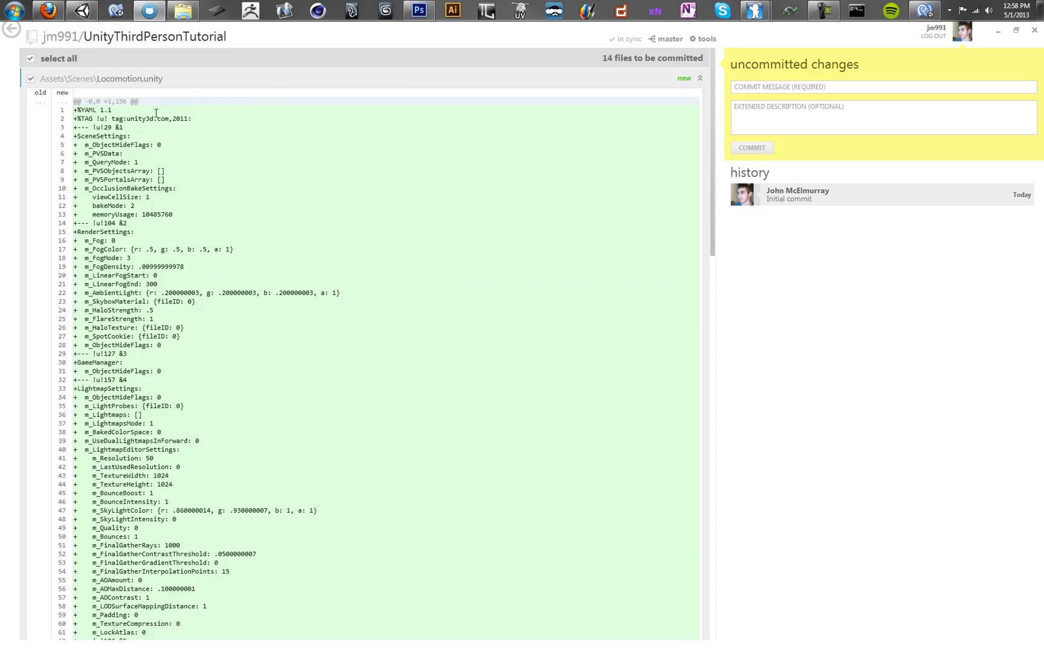
pyautogui.moveTo(156, 113); pyautogui.dragTo(316, 344)
pyautogui.click(315, 343)
pyautogui.scroll(-13, 326, 248)
pyautogui.moveTo(248, 311); pyautogui.dragTo(238, 288)
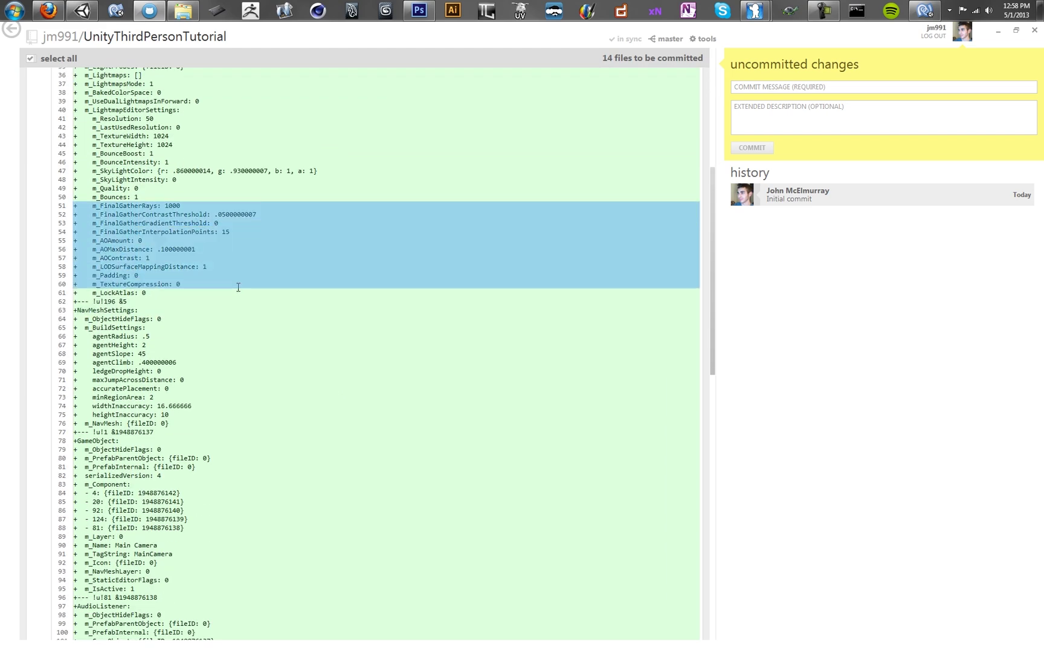
pyautogui.click(238, 287)
pyautogui.scroll(13, 242, 288)
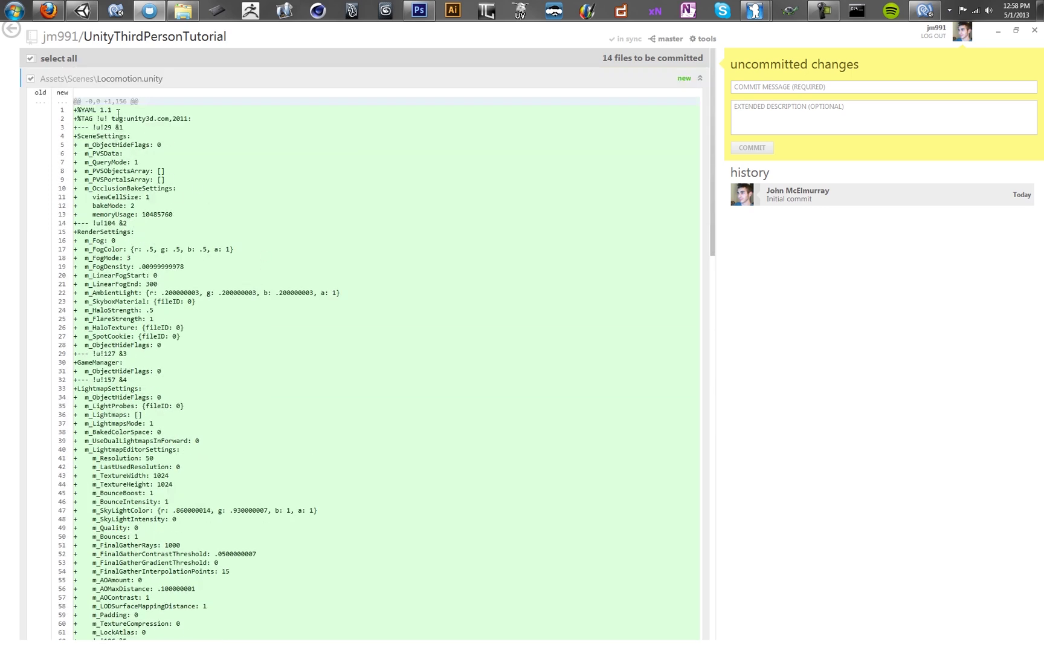
pyautogui.moveTo(118, 113); pyautogui.dragTo(151, 156)
pyautogui.moveTo(210, 198); pyautogui.dragTo(175, 164)
pyautogui.moveTo(207, 200); pyautogui.dragTo(92, 197)
pyautogui.scroll(-20, 173, 228)
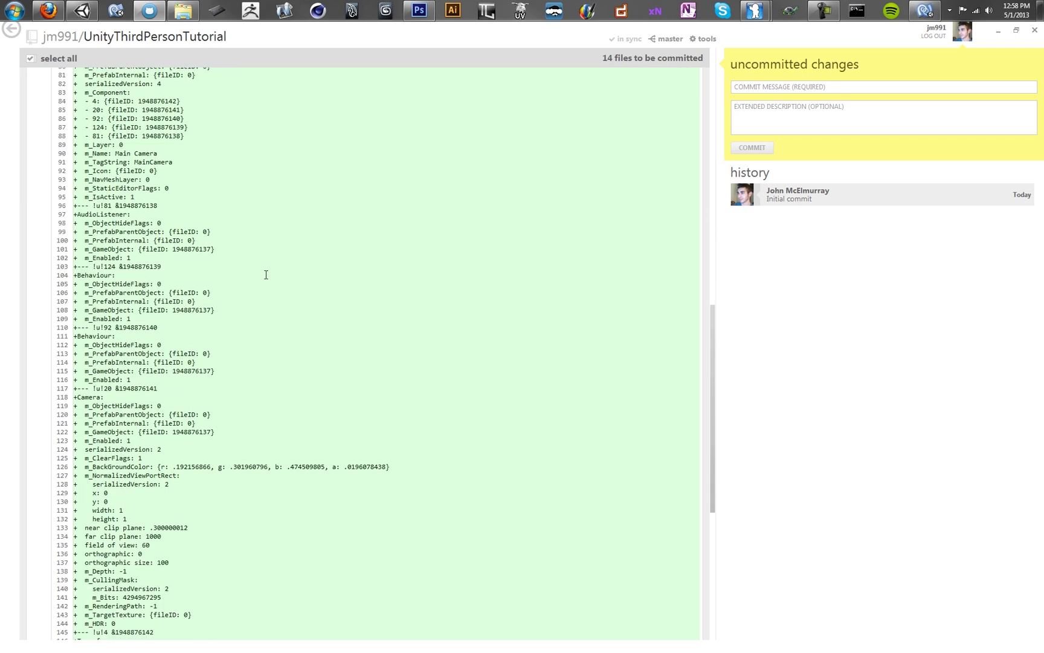
pyautogui.scroll(-7, 269, 272)
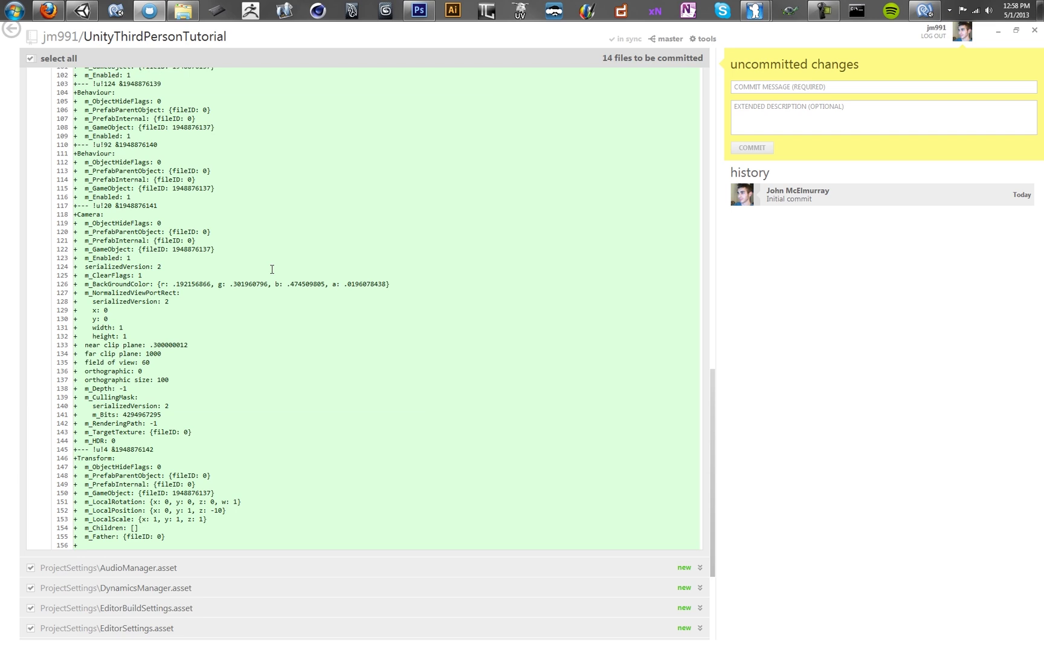
# Switch back to Unity and select the Main Camera to examine its component properties.
pyautogui.hotkey('alt', 'Tab')
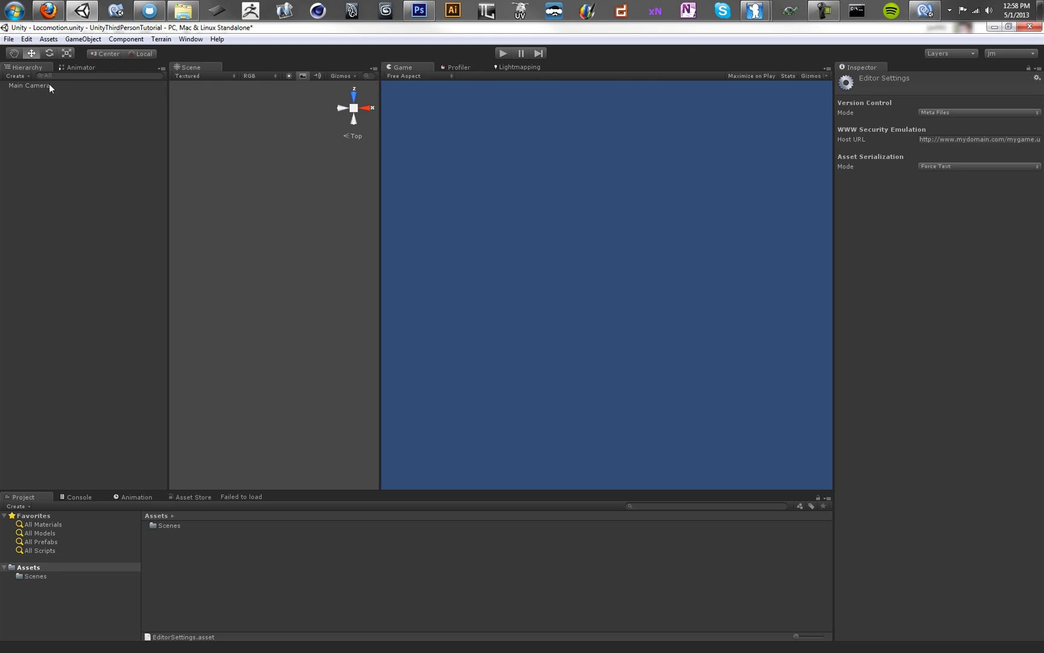
pyautogui.click(37, 85)
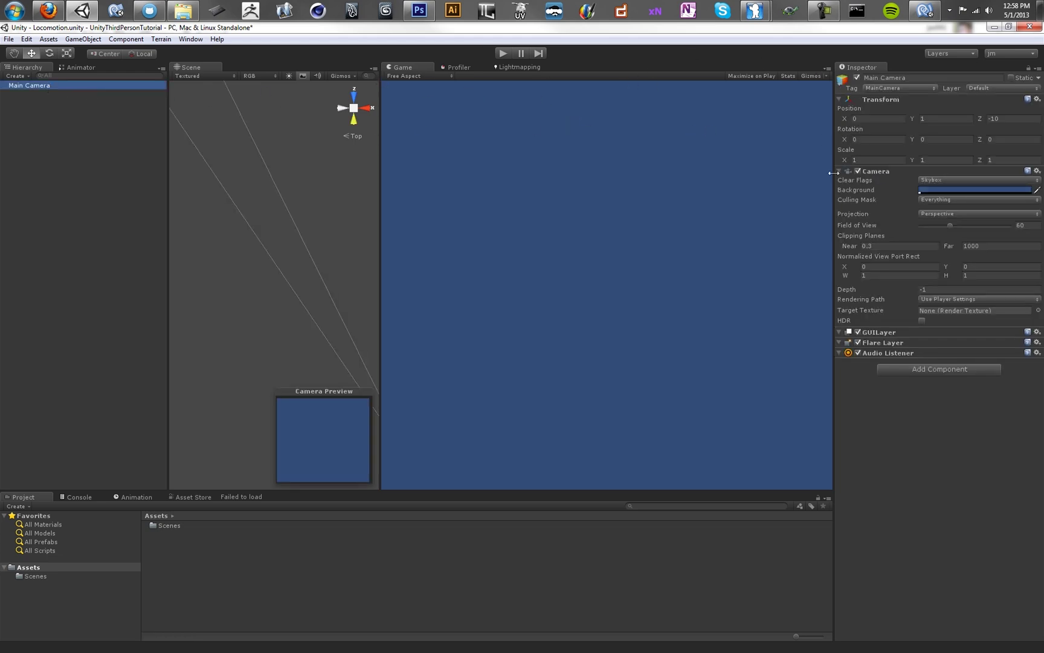